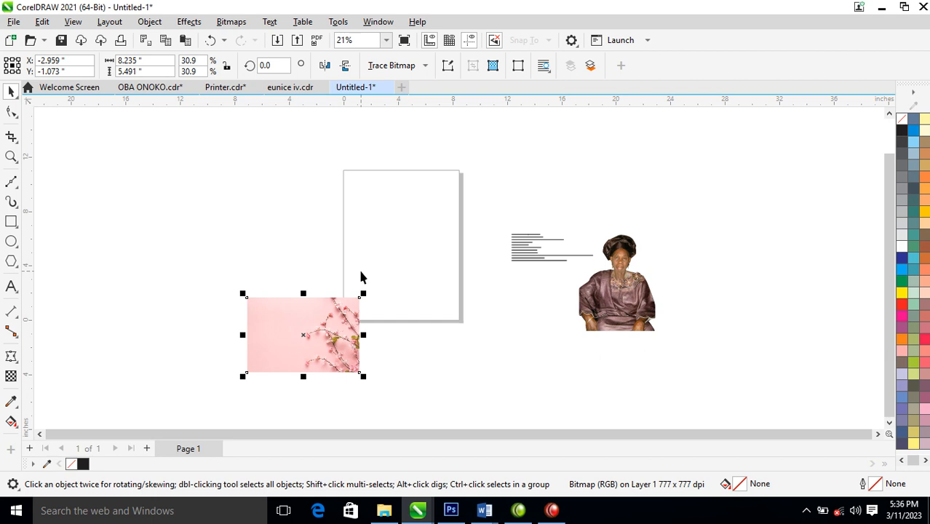
Zoom in on the page and drag the pink floral image to the upper-left pasteboard
key(z)
drag(173, 168, 719, 388)
key(space)
drag(304, 332, 219, 192)
Set the page size to A5 in landscape orientation (210 × 148 mm)
click(280, 165)
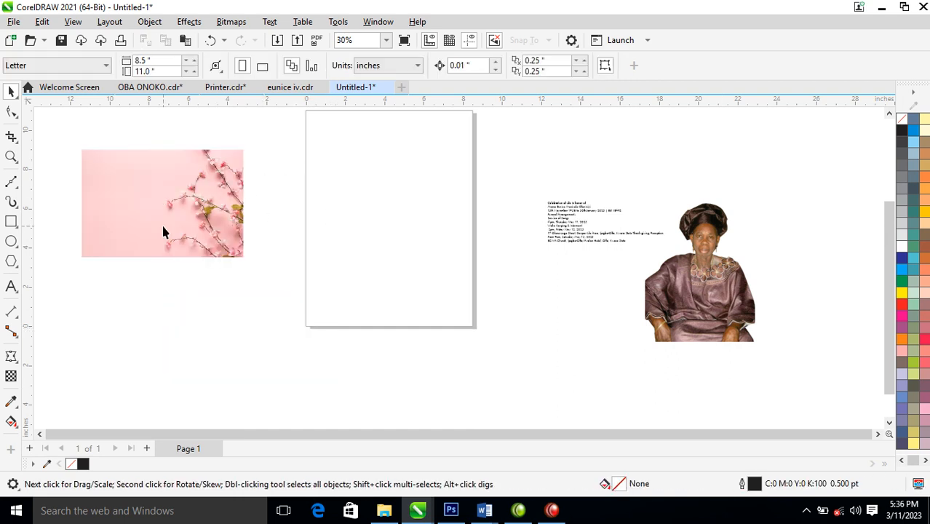
click(83, 66)
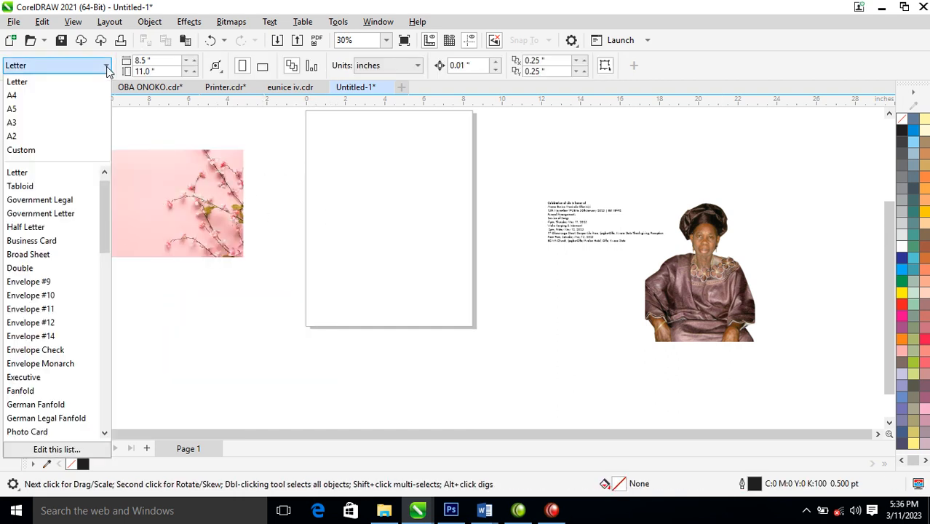
click(31, 109)
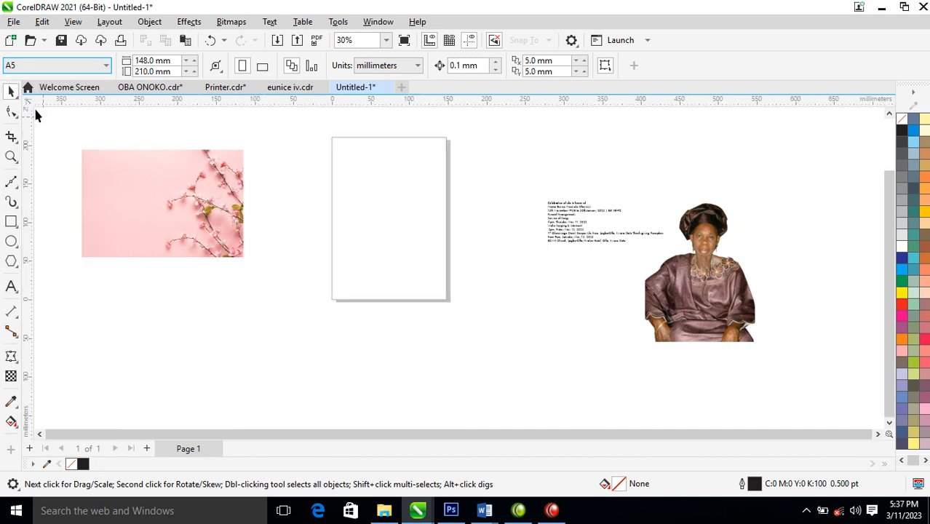
click(263, 66)
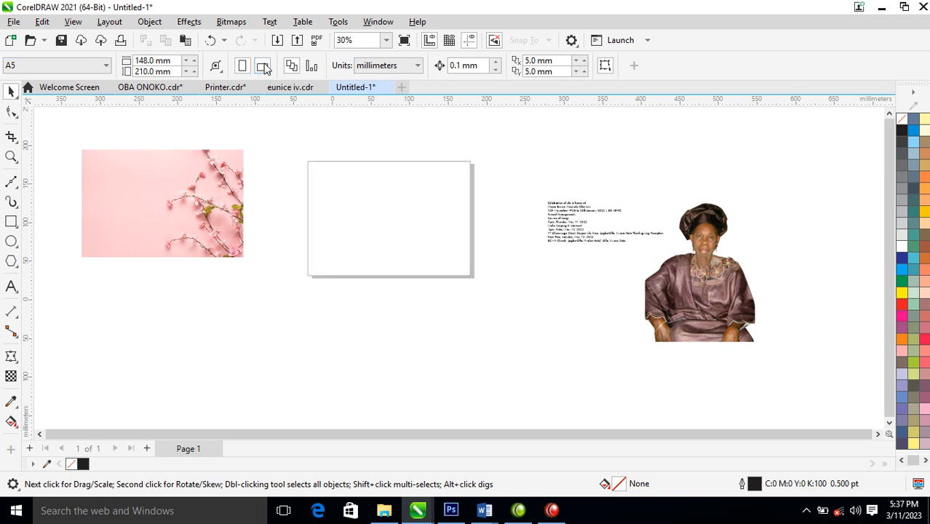
Draw a page-sized rectangle, centre it on the page with P, and fill it white
click(11, 222)
drag(308, 161, 470, 274)
key(space)
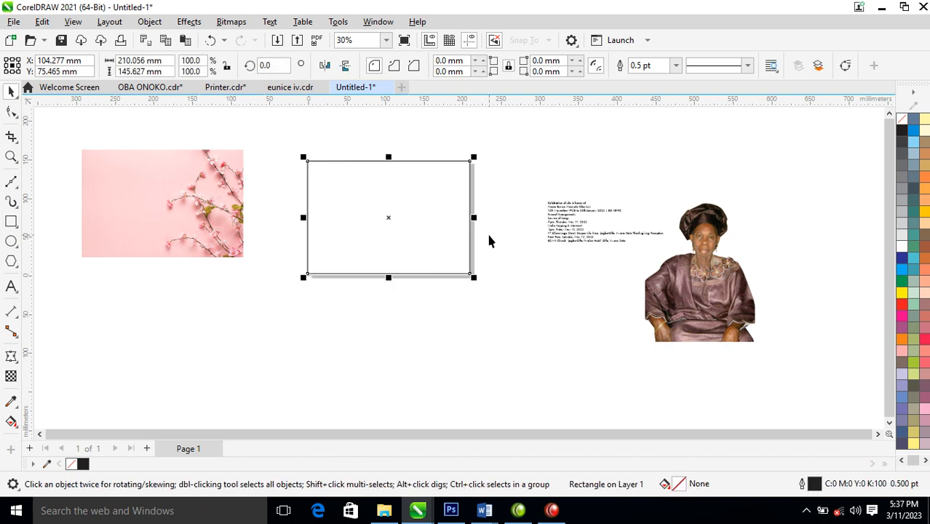
key(p)
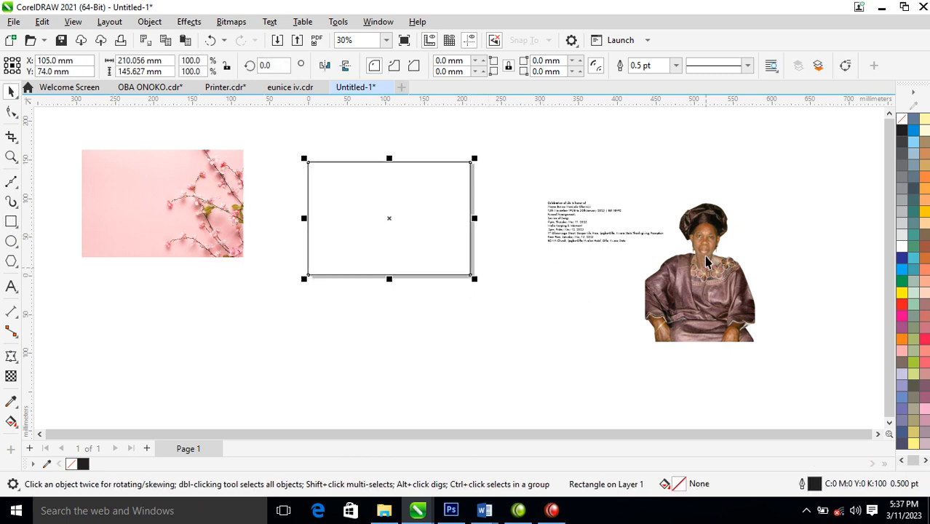
click(902, 247)
Move the pink floral image onto the page's lower-right corner and zoom in on it
drag(221, 221, 597, 343)
drag(396, 173, 766, 400)
drag(218, 177, 704, 405)
drag(505, 336, 499, 304)
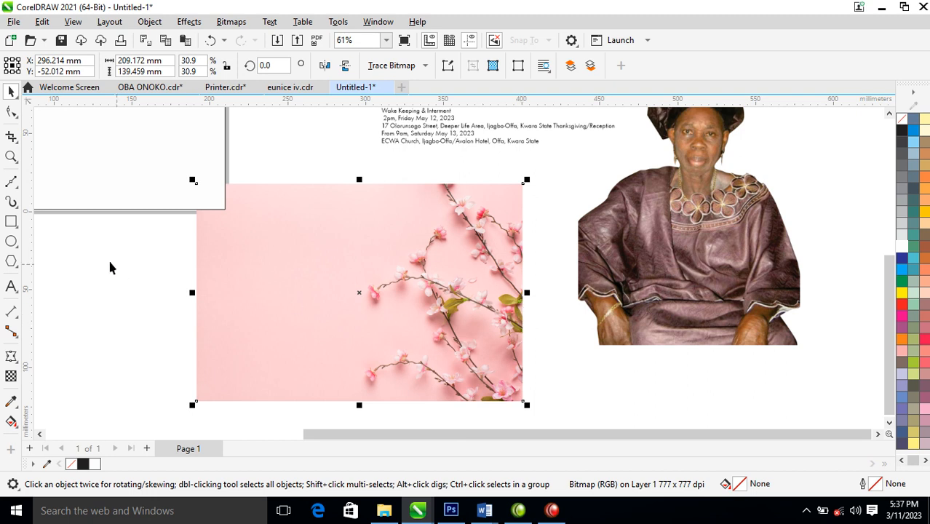
Cover the floral image with a rectangle filled with the portrait's skin tone (C:27 M:54 Y:68 K:8)
click(11, 221)
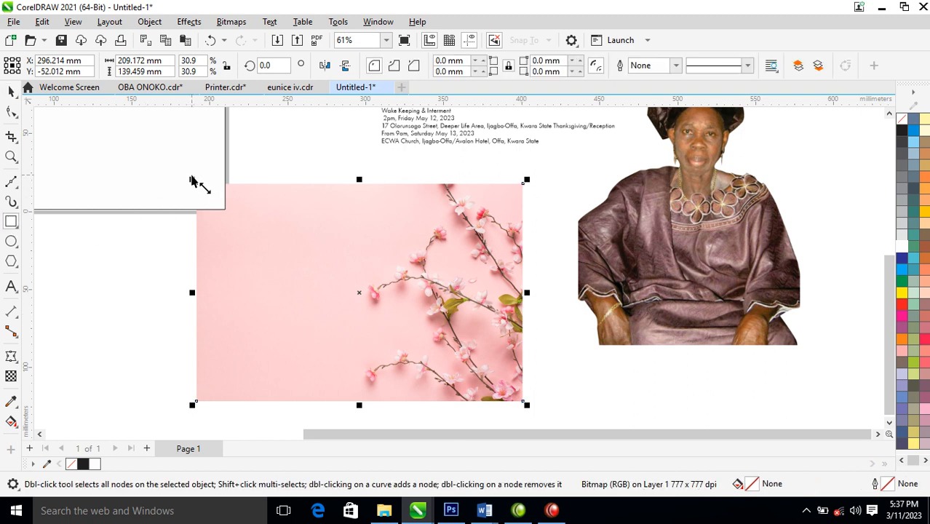
drag(543, 176, 195, 409)
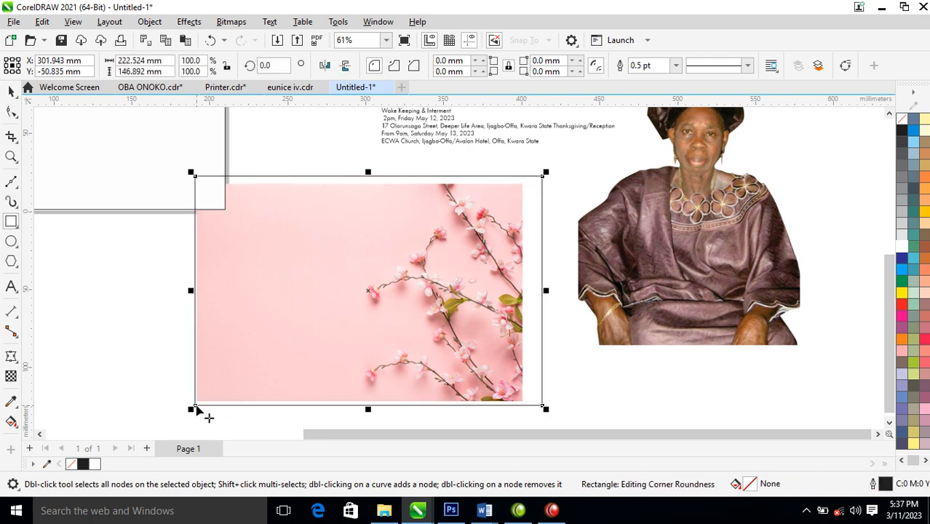
key(space)
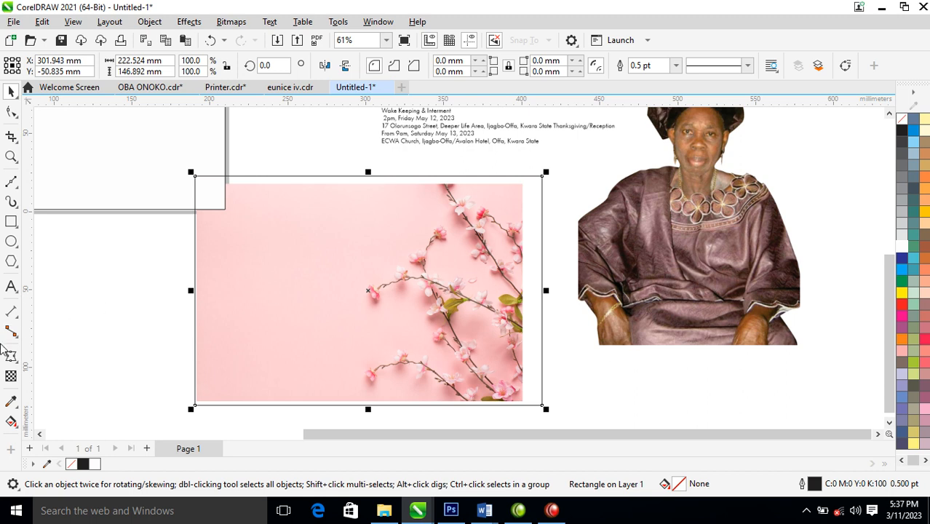
click(12, 401)
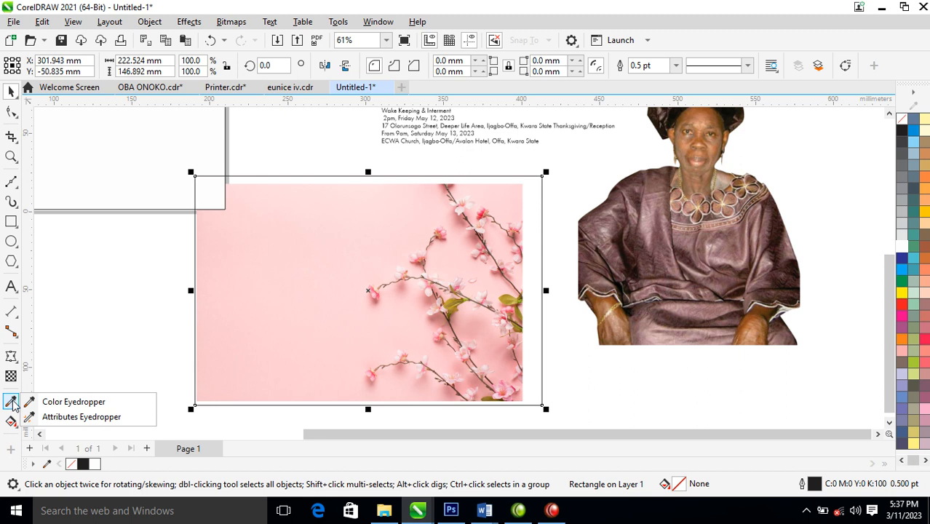
click(73, 402)
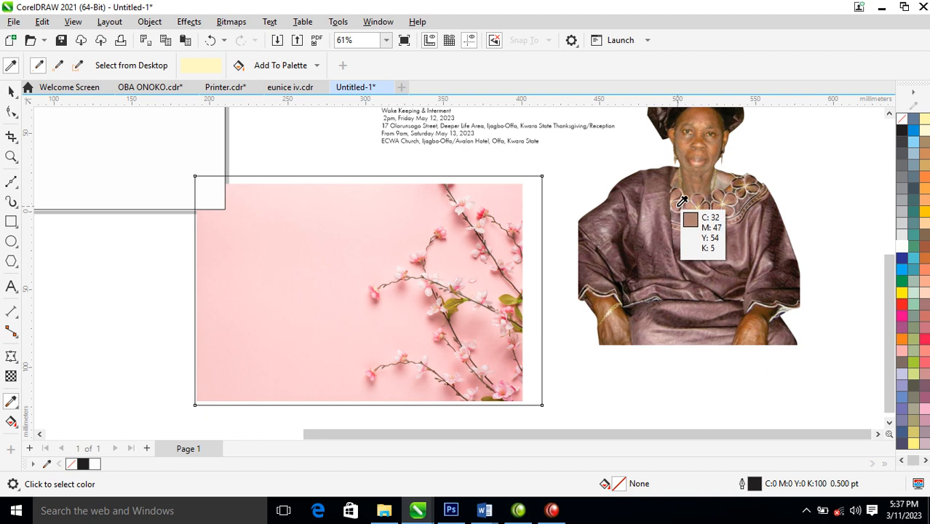
click(717, 139)
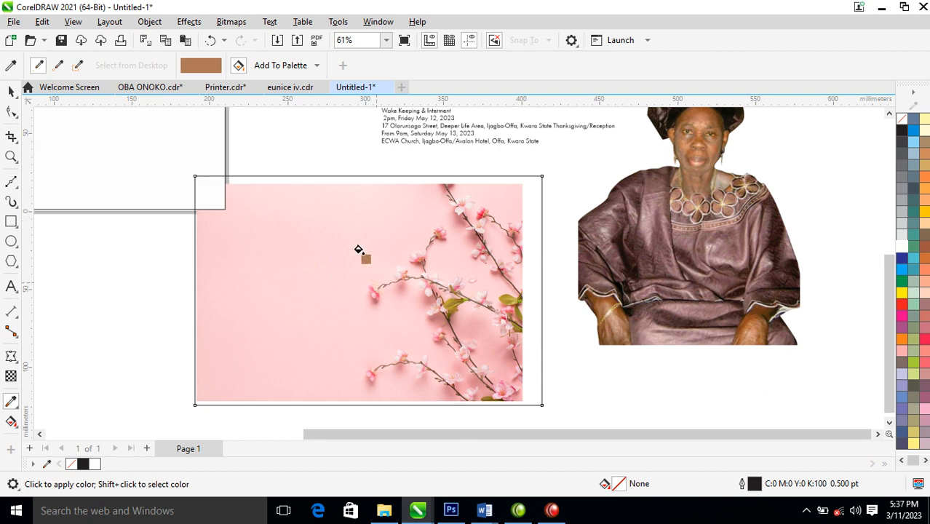
click(367, 203)
key(space)
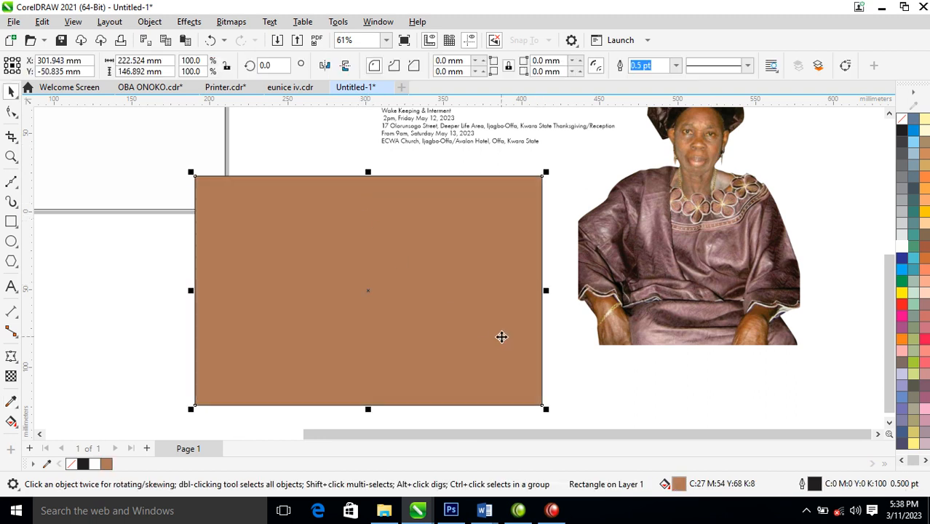
Give the brown rectangle 50% uniform transparency in Multiply mode, then select it with the floral image
click(11, 375)
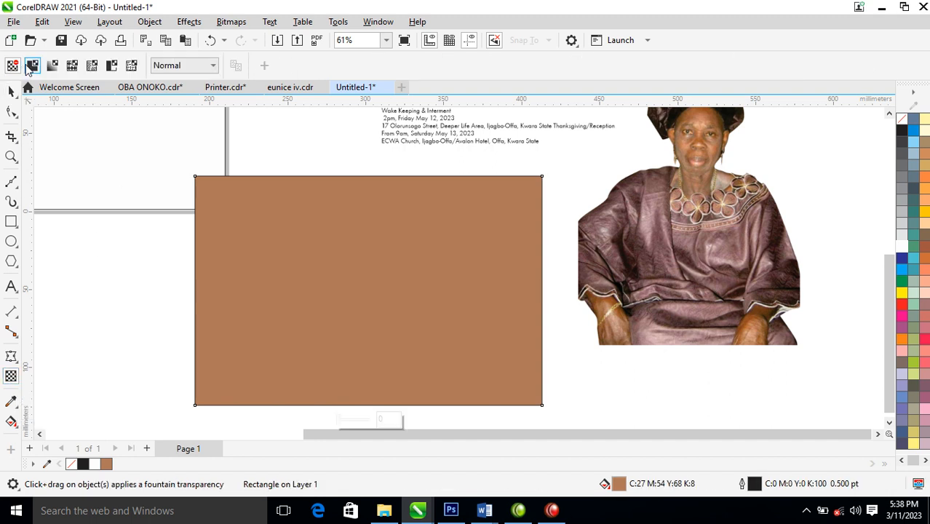
click(32, 67)
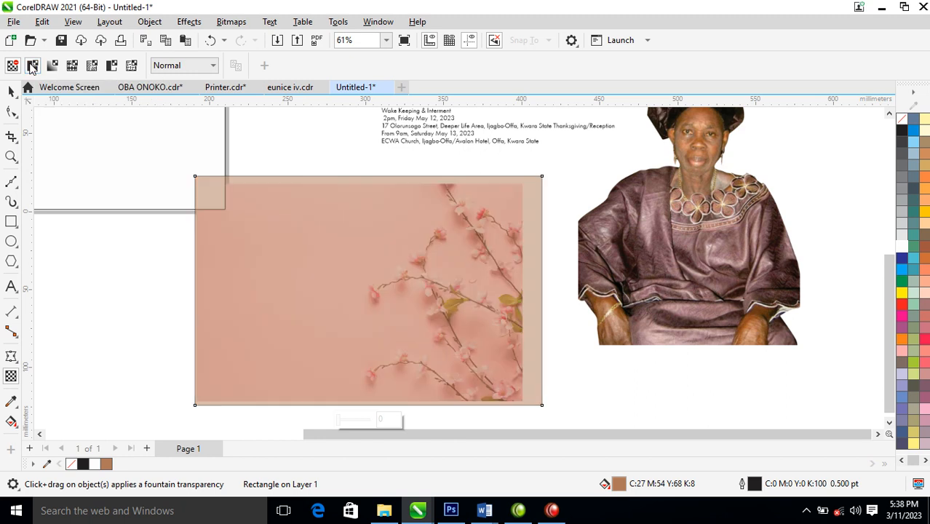
click(212, 66)
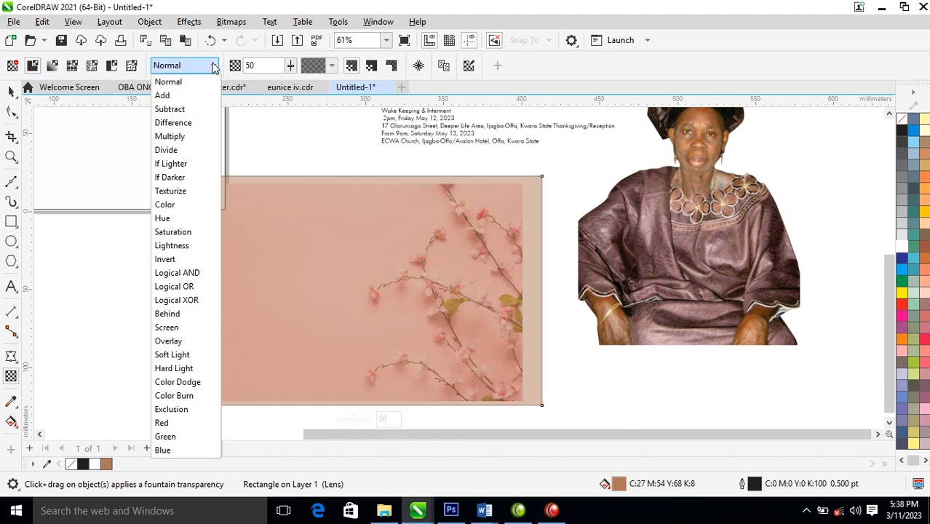
click(181, 110)
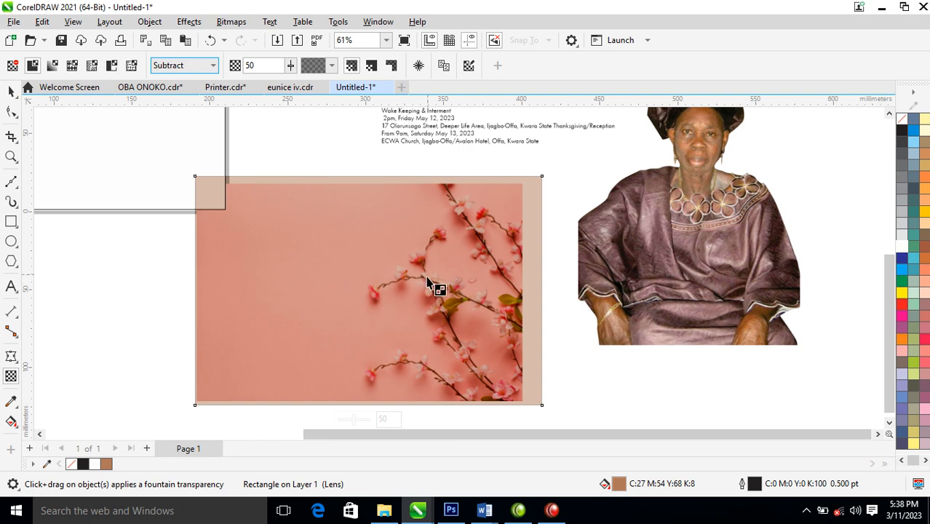
key(alt+Down)
key(Escape)
click(214, 66)
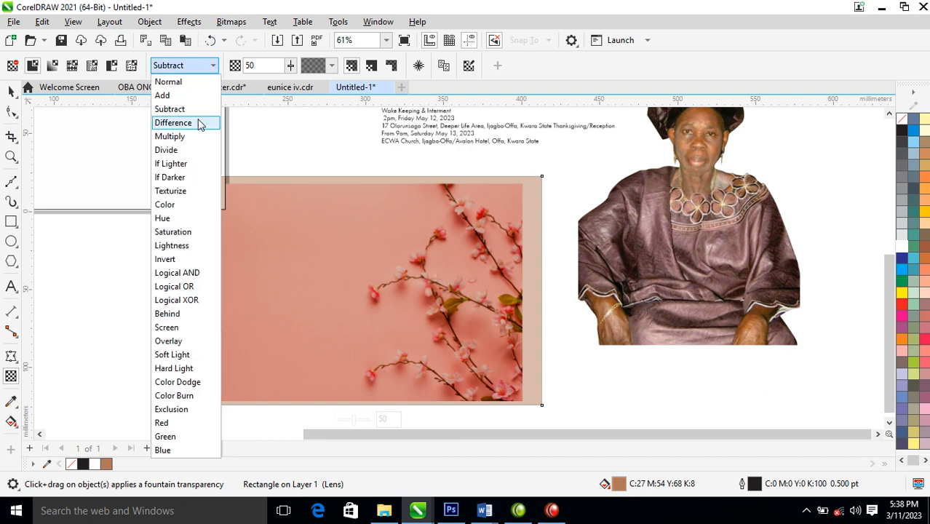
click(183, 137)
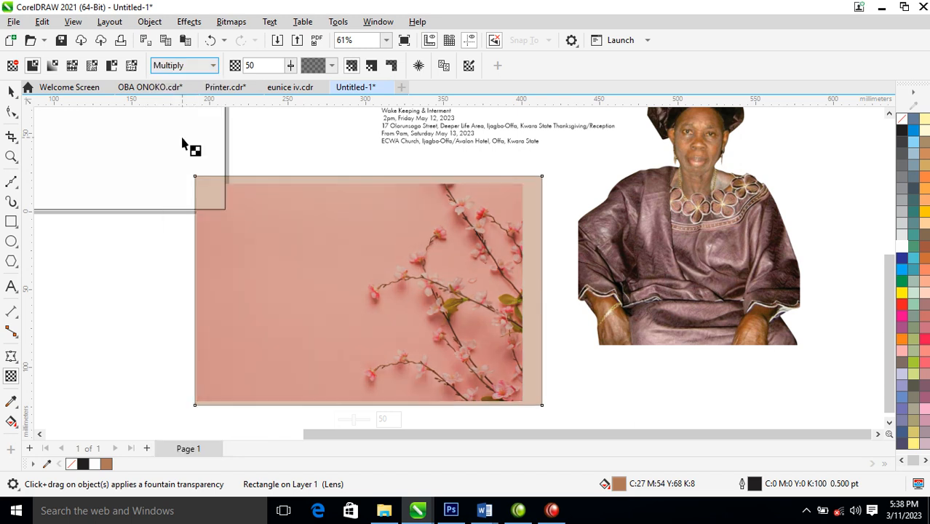
click(10, 91)
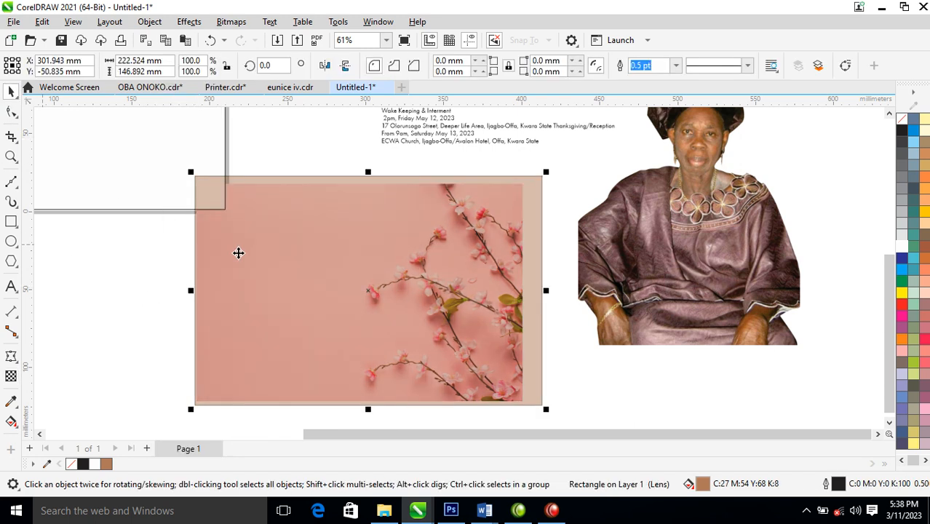
drag(174, 420, 629, 172)
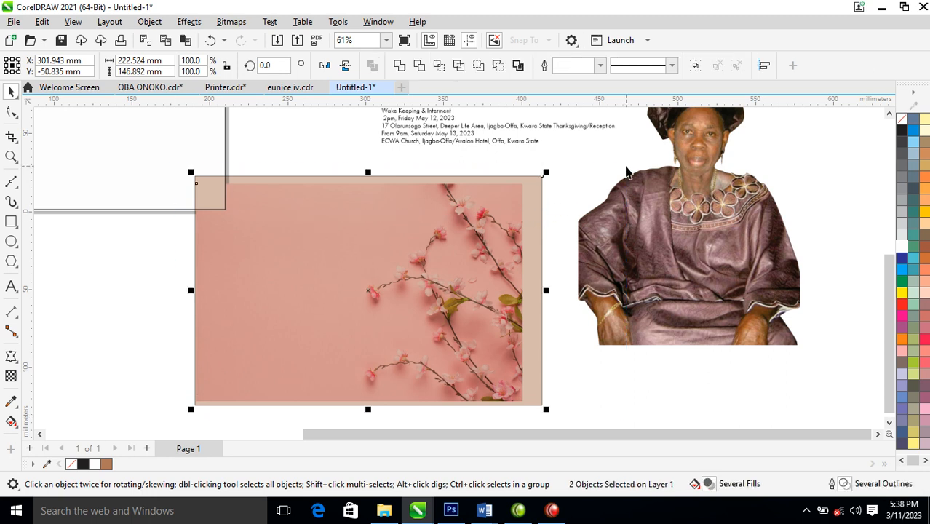
Convert the tinted rectangle and floral image into a single 300 dpi bitmap
click(231, 22)
click(266, 39)
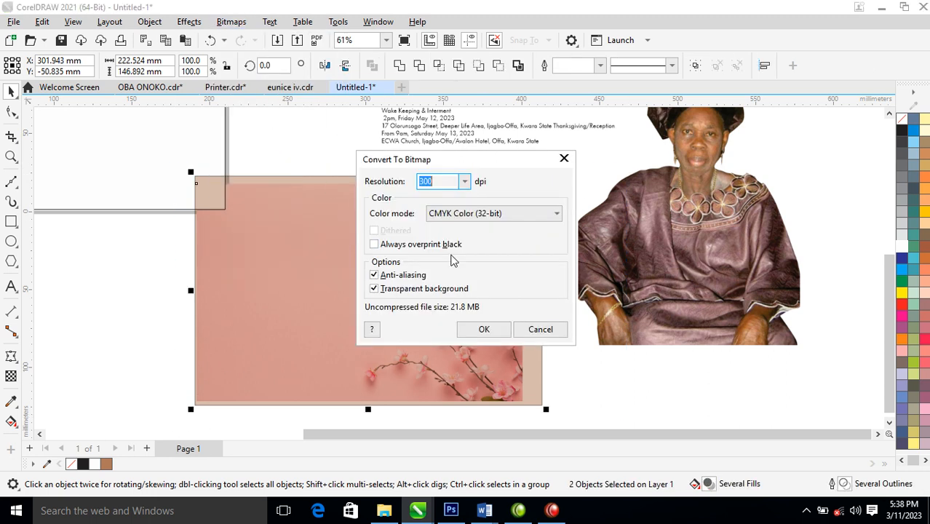
click(484, 328)
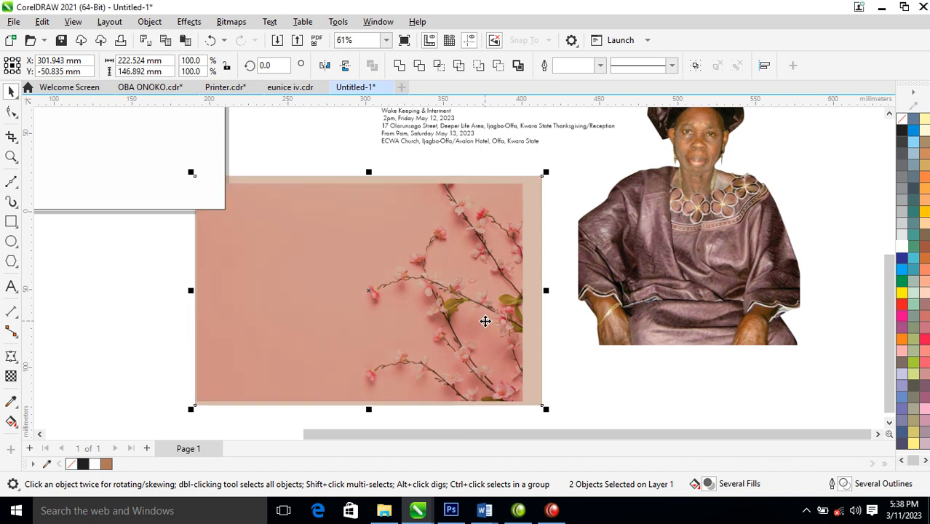
scroll(485, 318, down, 3)
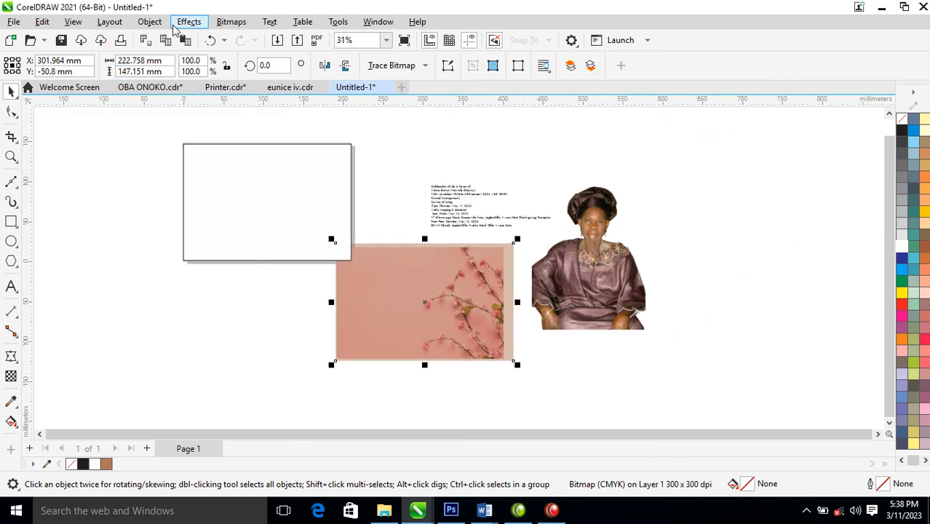
PowerClip the tinted floral bitmap inside the white card rectangle
click(149, 22)
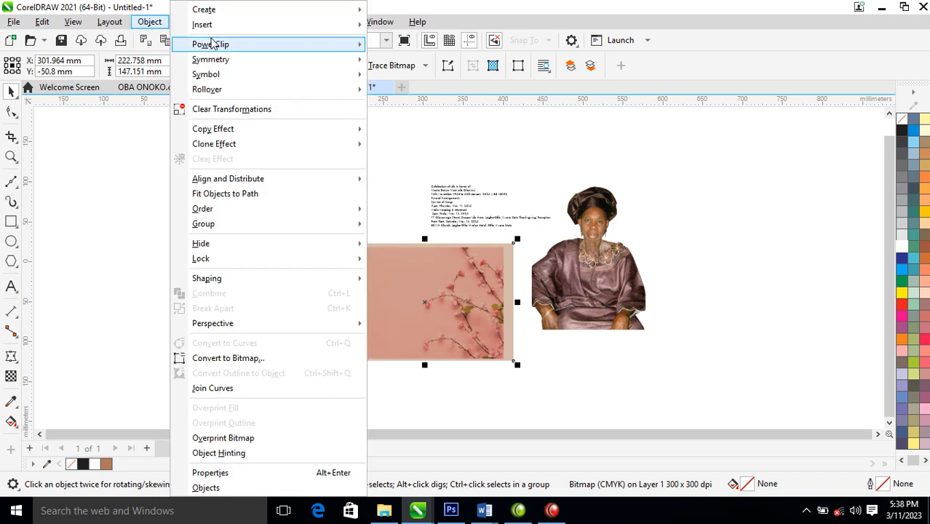
mouse_move(212, 44)
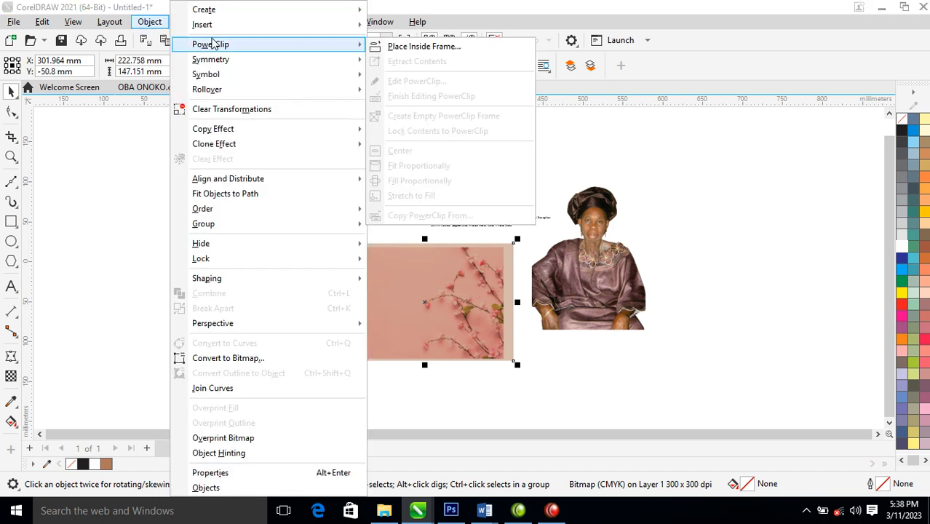
click(425, 47)
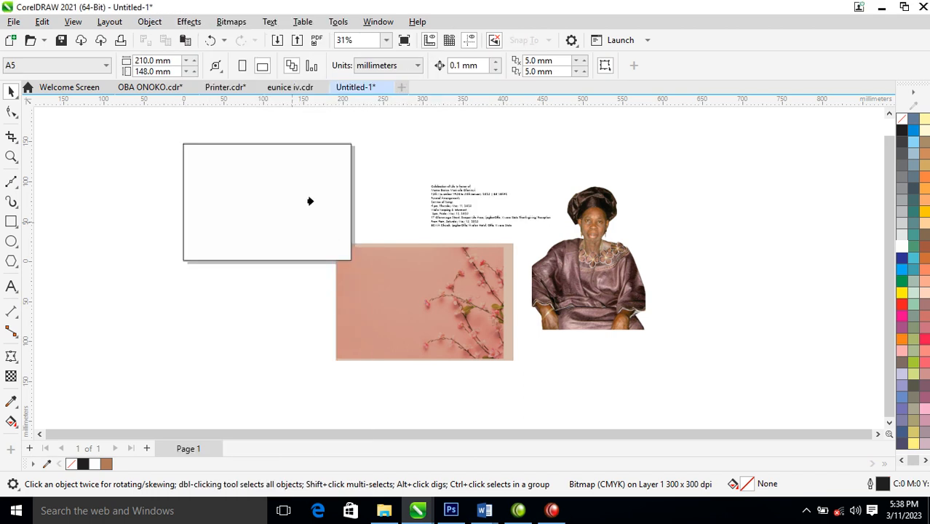
click(229, 166)
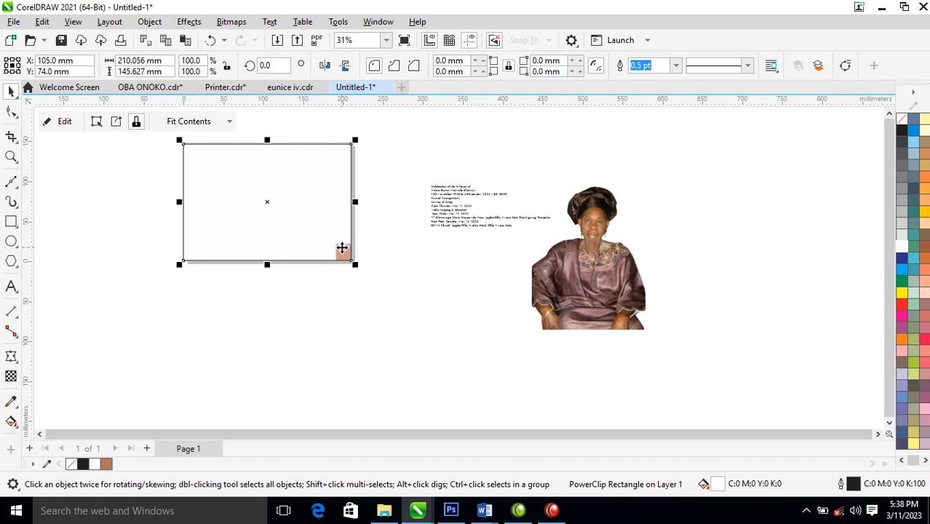
Reposition the clipped floral image and scale it to 114.5% so it covers the frame
ctrl+click(344, 253)
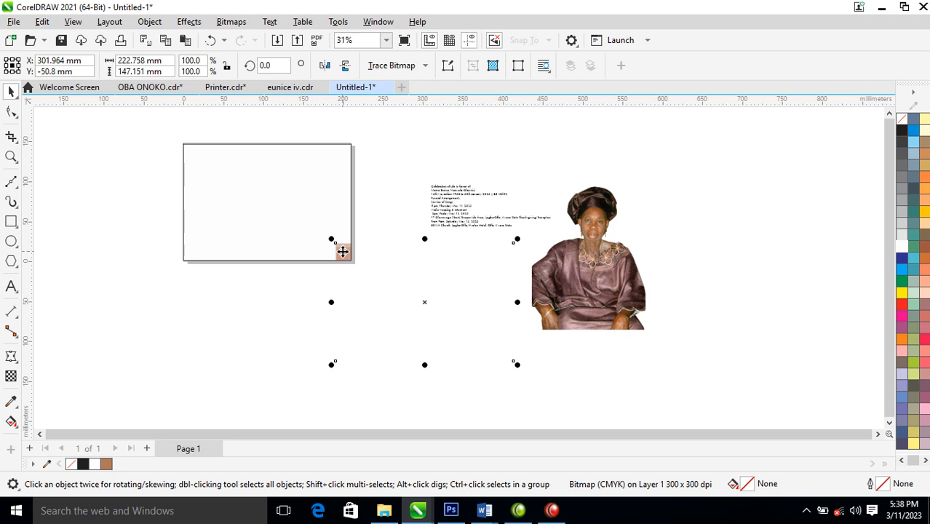
drag(342, 252, 182, 149)
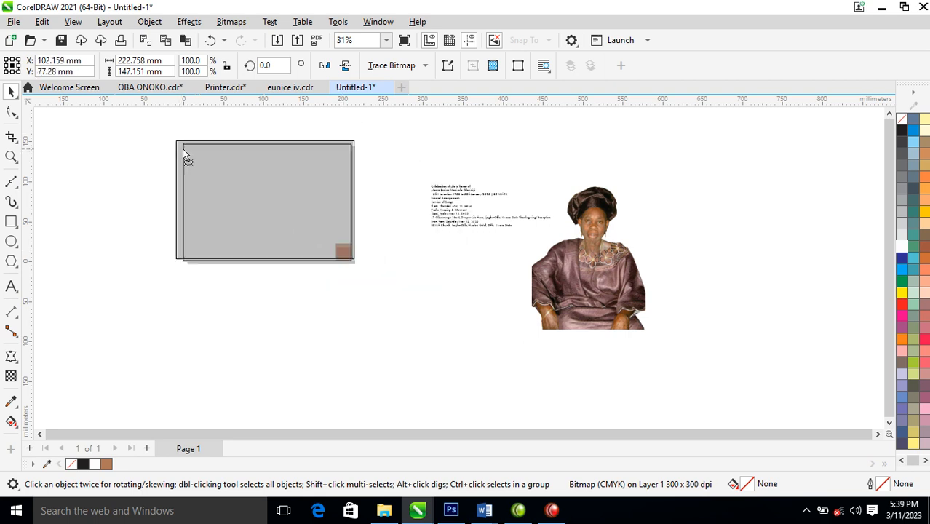
drag(360, 265, 386, 297)
drag(278, 193, 270, 188)
click(427, 311)
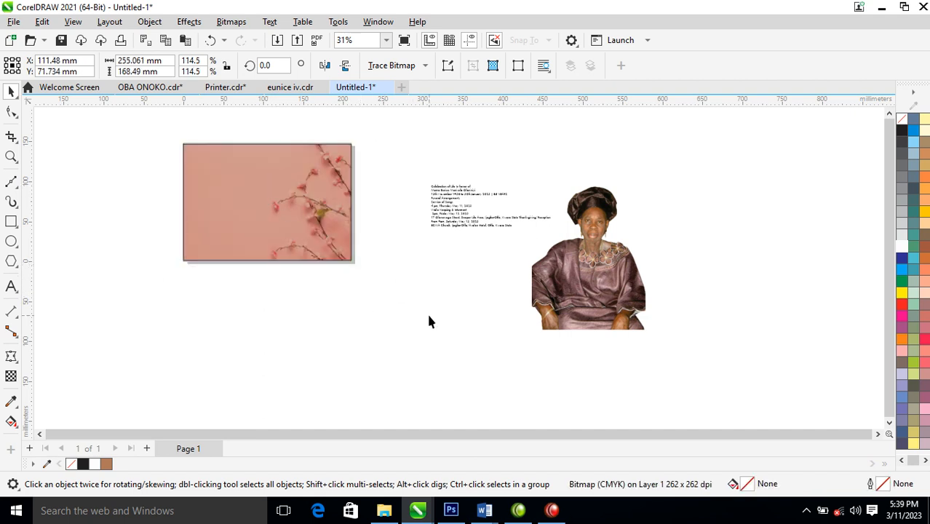
Place the portrait photo inside the card frame with PowerClip
drag(604, 302, 468, 338)
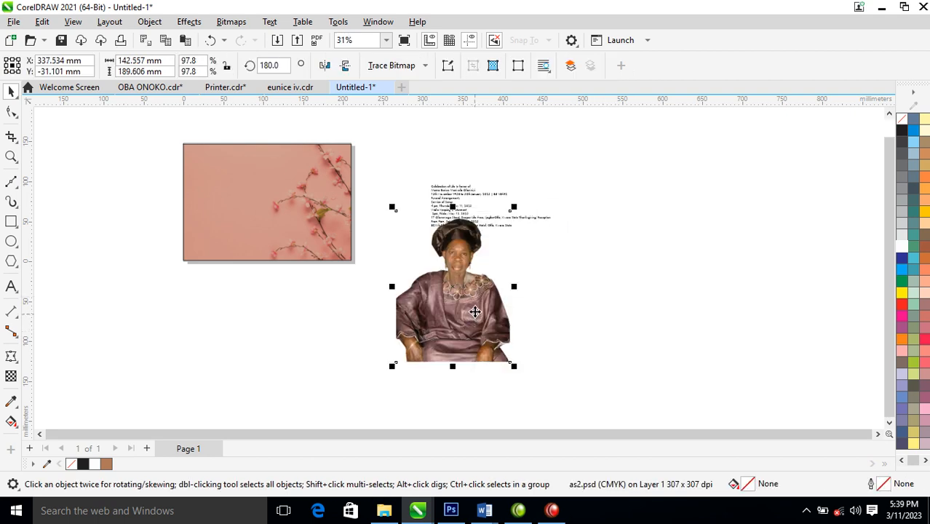
click(152, 23)
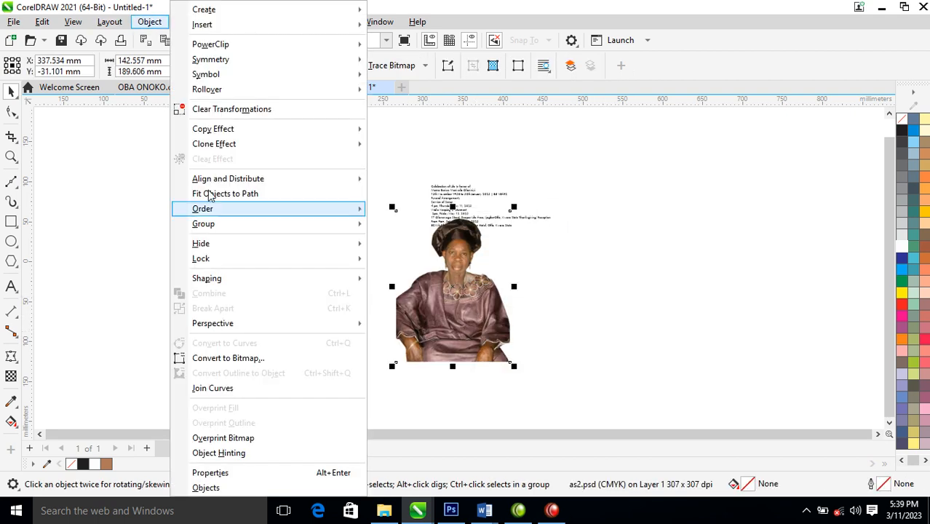
mouse_move(224, 43)
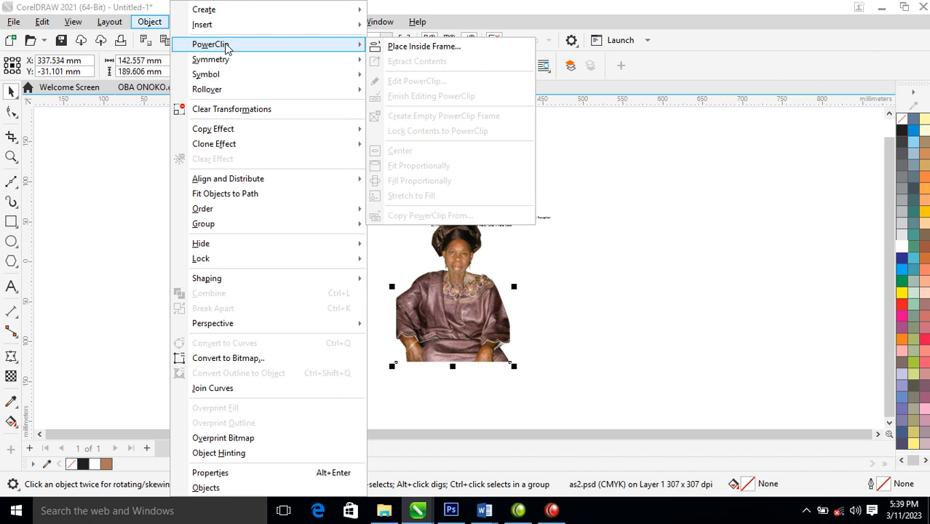
click(375, 44)
click(217, 180)
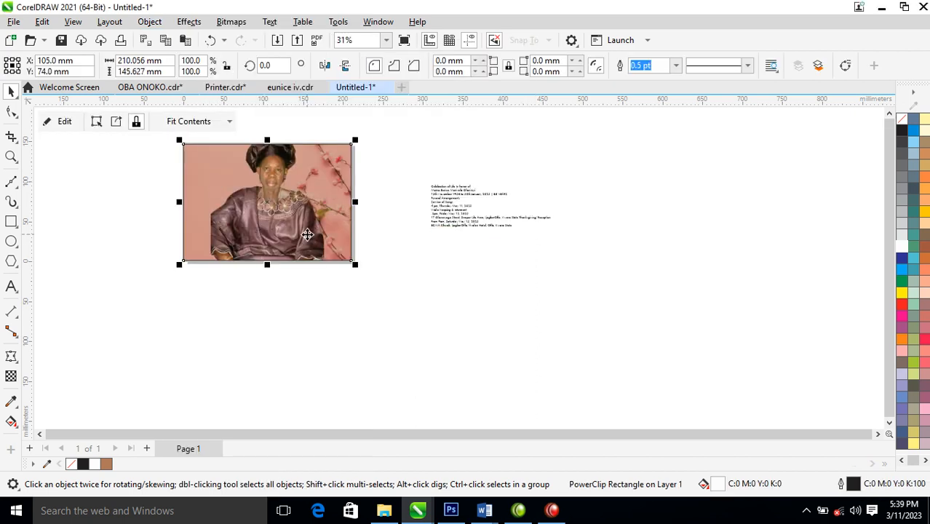
Move the clipped portrait to the left side and shrink it to 86.6%
ctrl+click(280, 201)
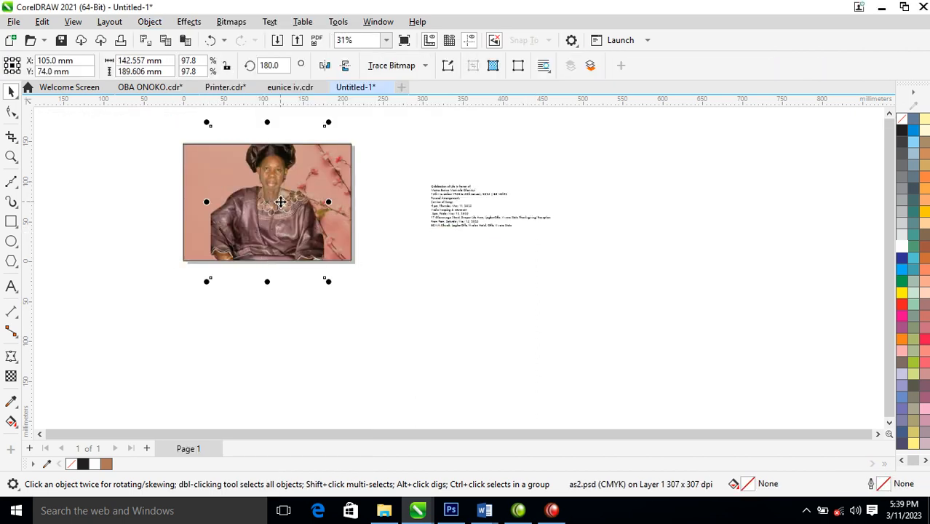
drag(280, 202, 245, 215)
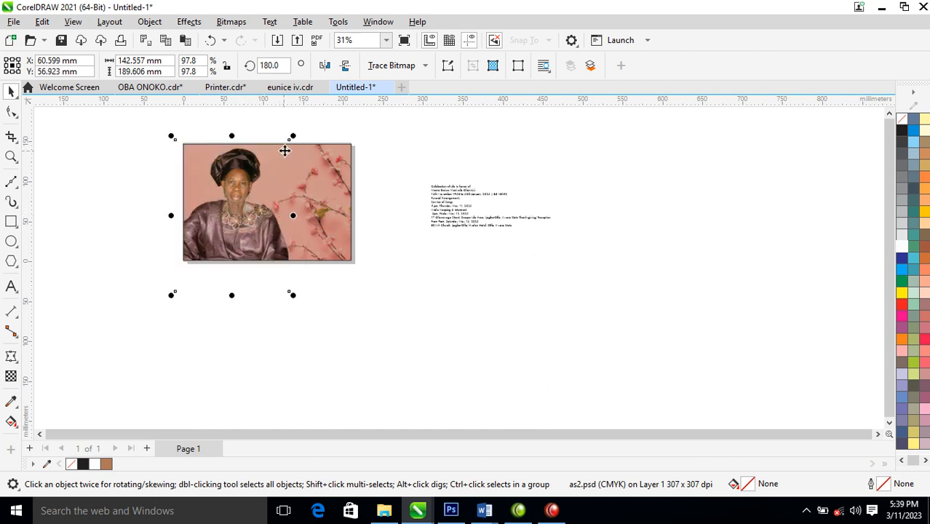
drag(292, 136, 282, 164)
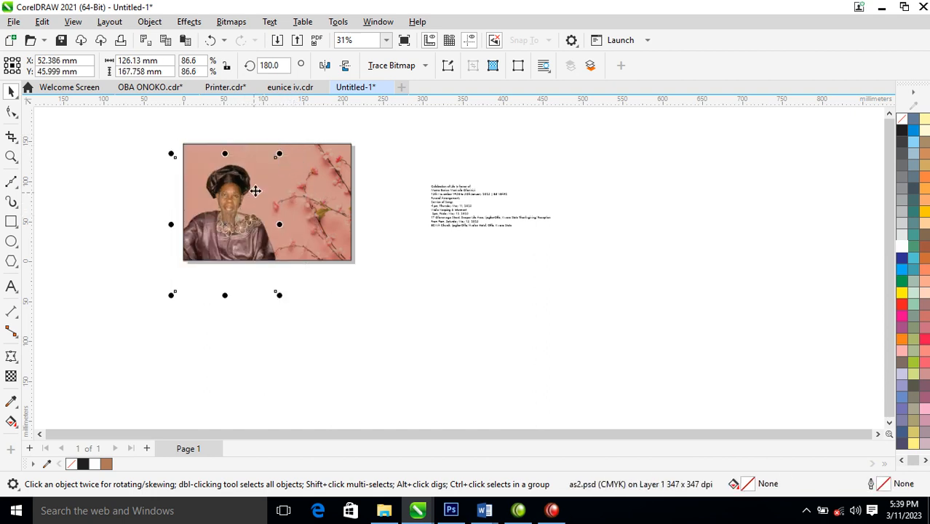
drag(238, 219, 231, 205)
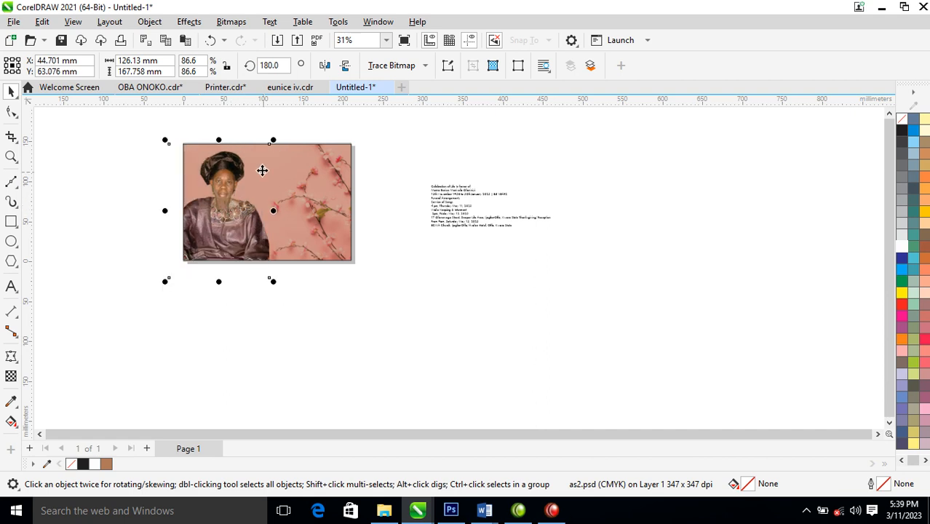
Drag the funeral details text block up and left toward the card, then zoom back out
key(z)
drag(159, 132, 585, 298)
key(space)
drag(609, 221, 519, 174)
key(z)
drag(422, 149, 644, 263)
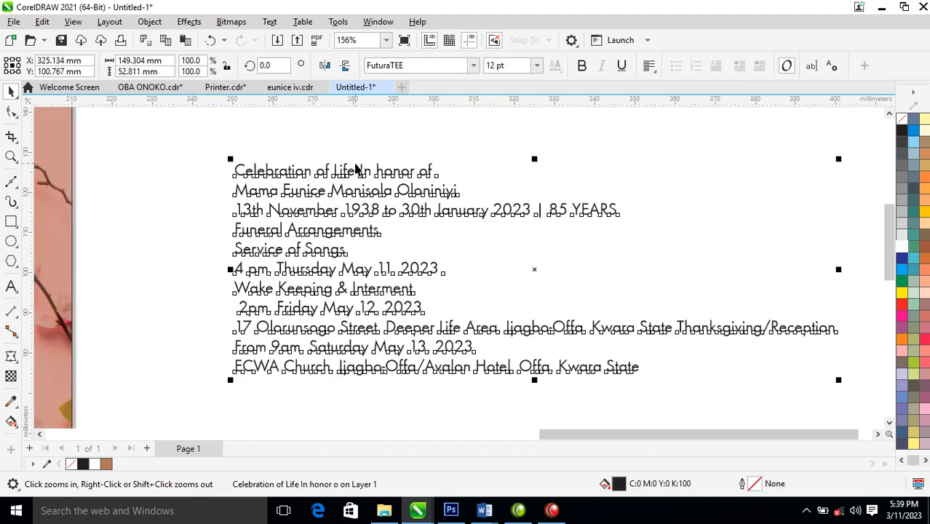
click(160, 275)
key(F3)
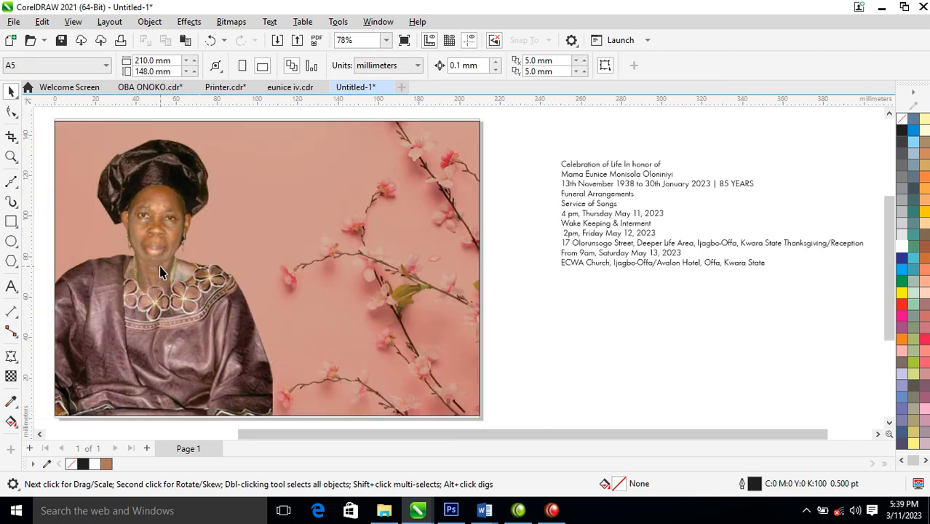
Flip the floral background bitmap horizontally so the blossoms sit behind the portrait
click(411, 231)
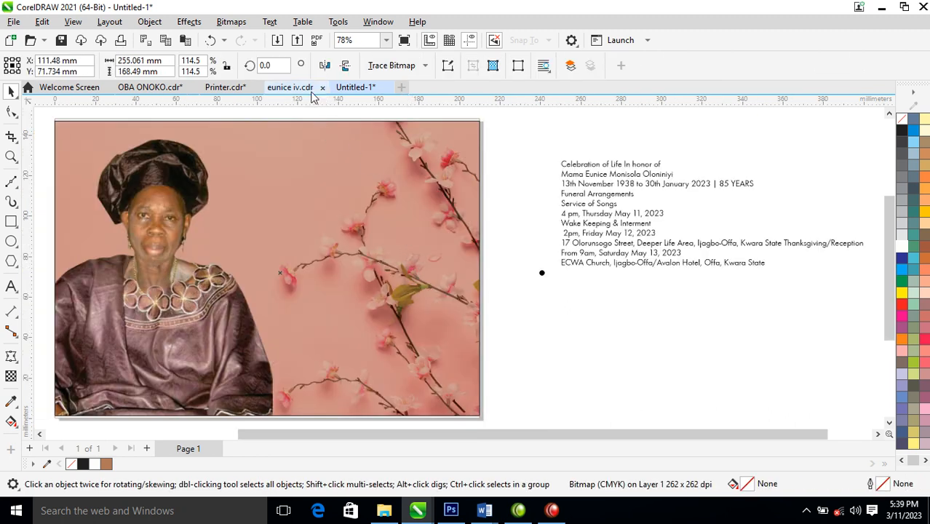
click(325, 66)
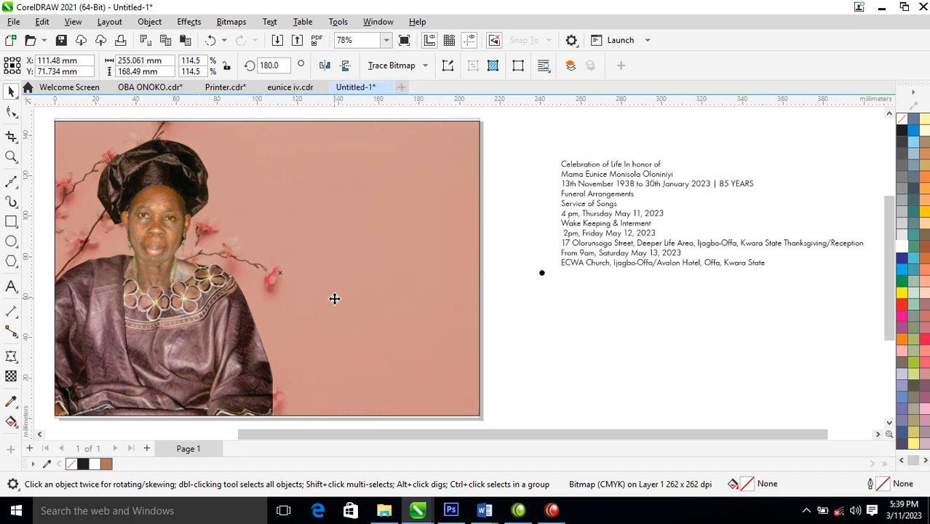
Put 'In honor of' on its own line, break the text apart, and move 'Celebration of Life' to the card top
double_click(625, 169)
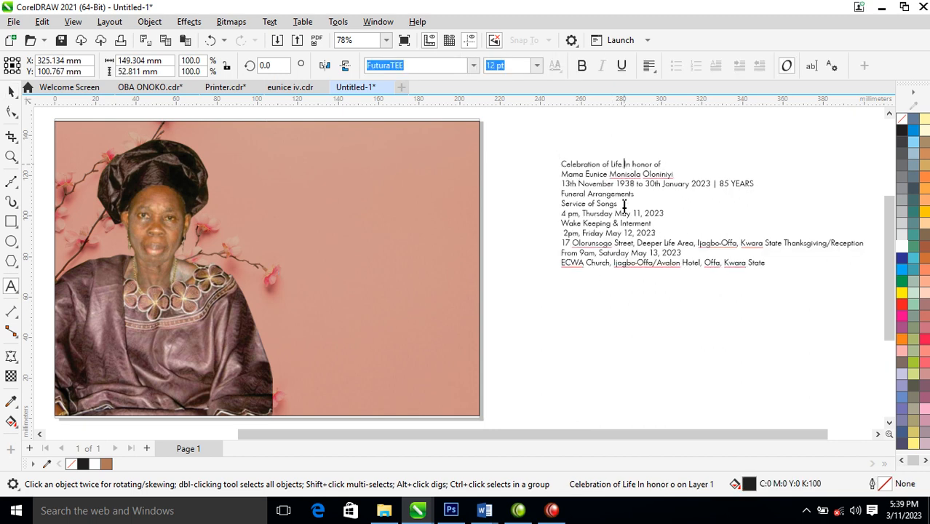
key(Return)
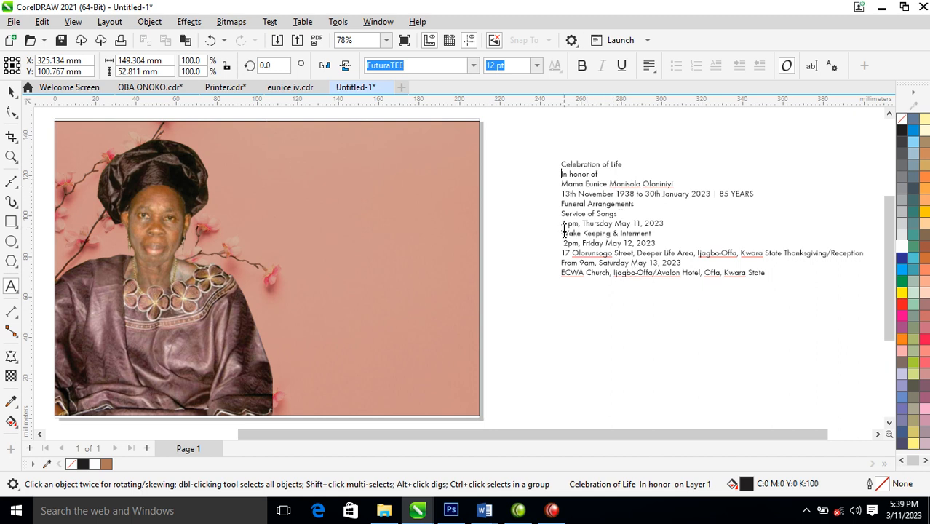
key(ctrl+space)
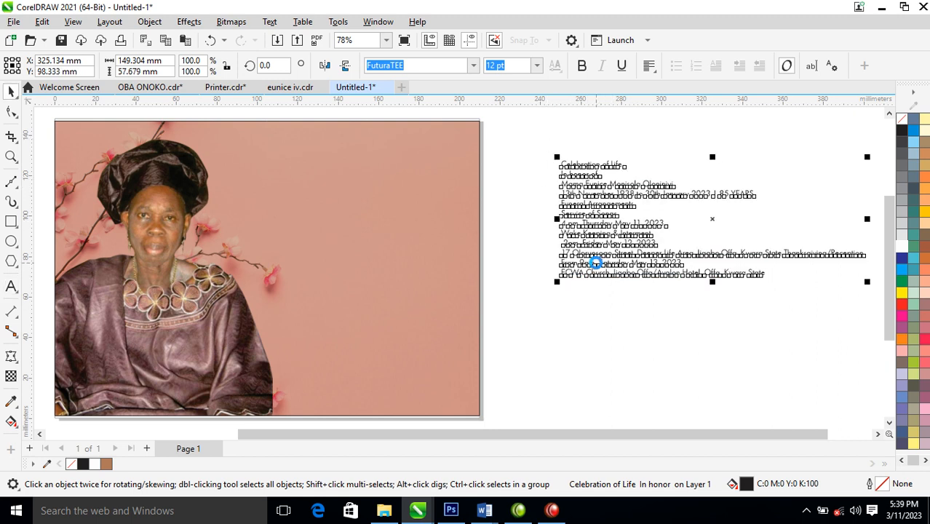
key(ctrl+k)
drag(610, 165, 423, 186)
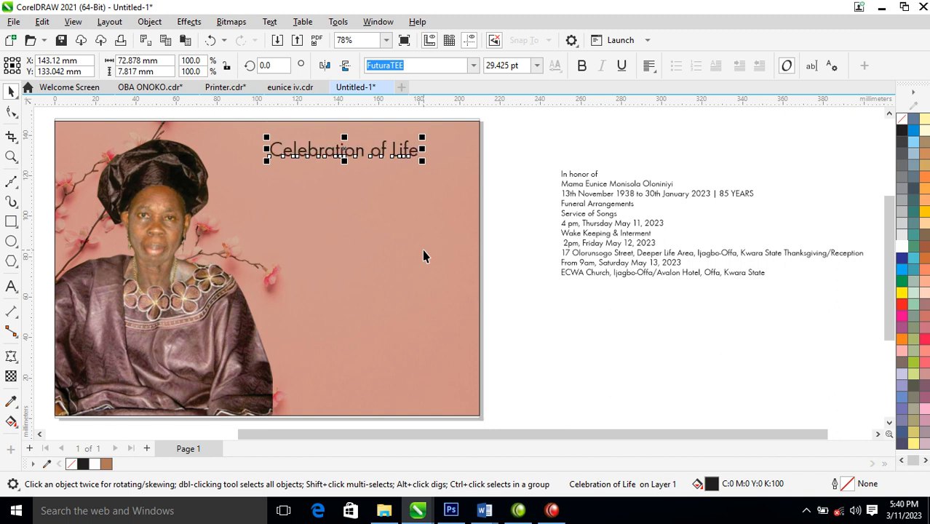
Set the 'Celebration of Life' heading in Hello Paris Sans Regular with white fill and outline
click(473, 65)
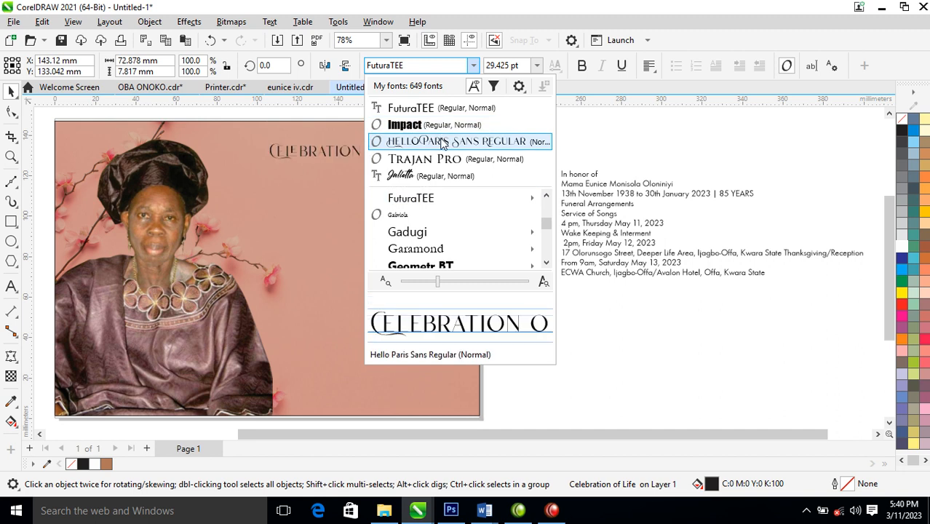
click(443, 142)
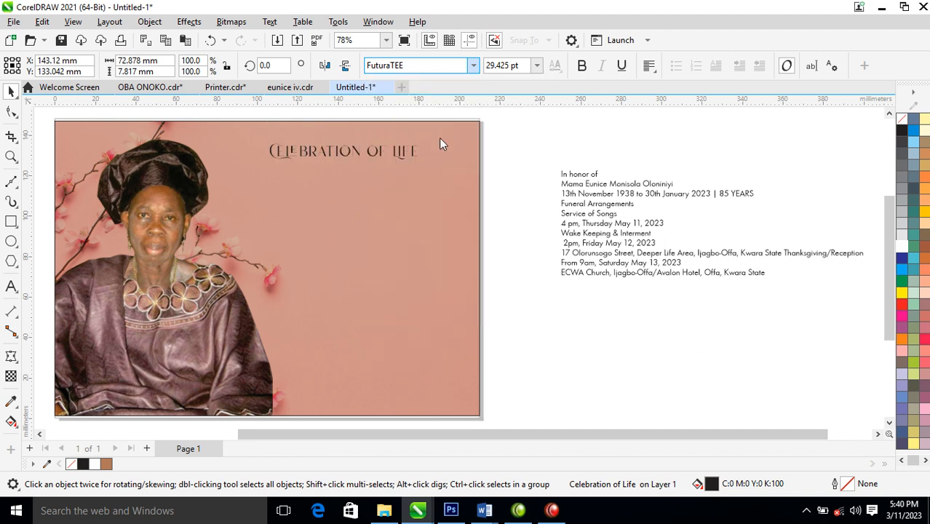
click(901, 246)
right_click(901, 249)
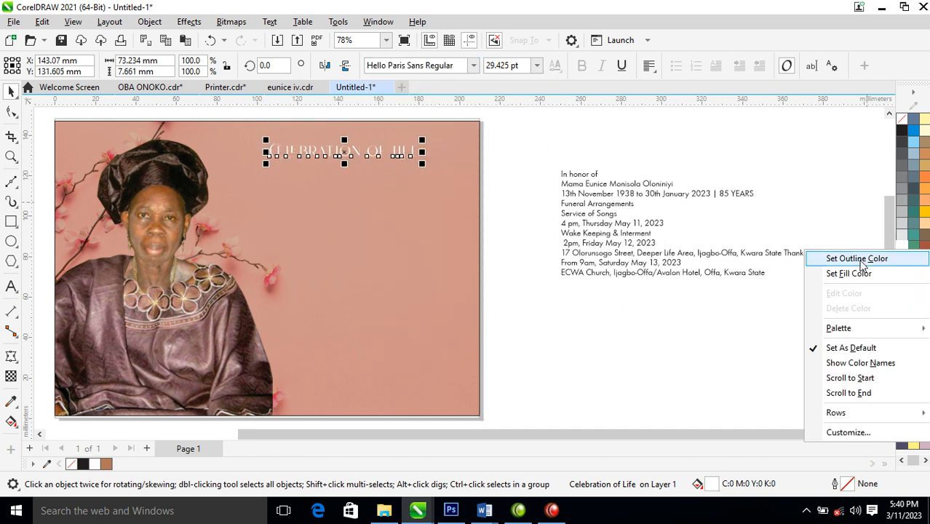
click(830, 258)
Enlarge the heading to 33.438 pt and move the 11 detail lines onto the card
mouse_move(422, 141)
mouse_down()
mouse_move(444, 131)
mouse_move(421, 146)
mouse_up()
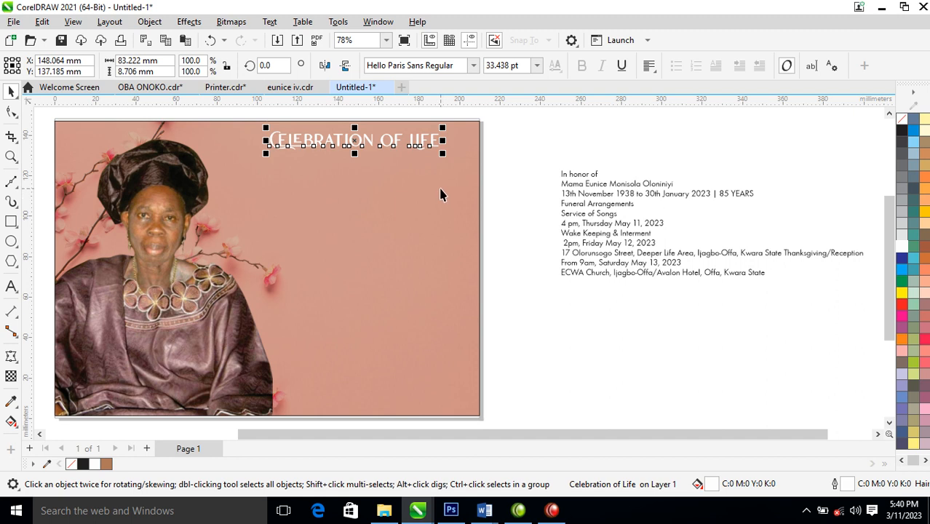
drag(529, 152, 872, 319)
drag(759, 251, 449, 292)
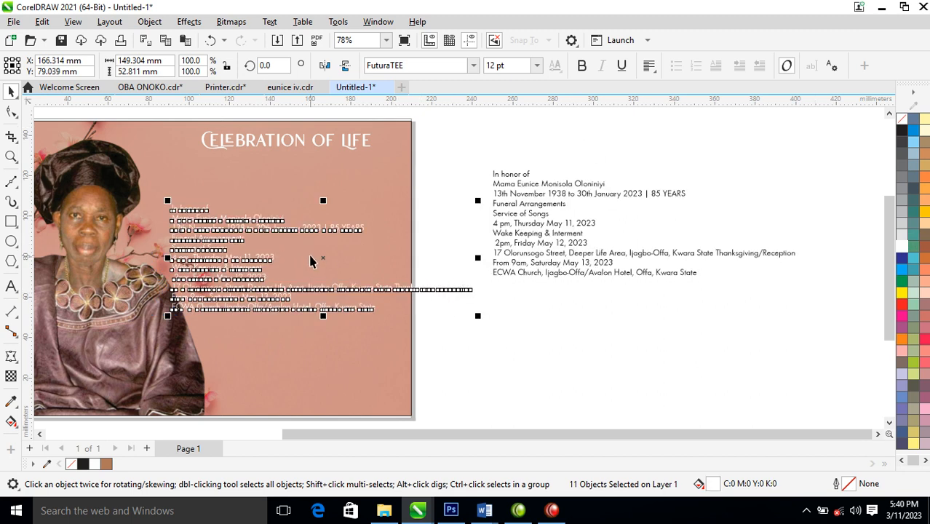
Right-align the detail lines and place them higher on the card's right side
key(r)
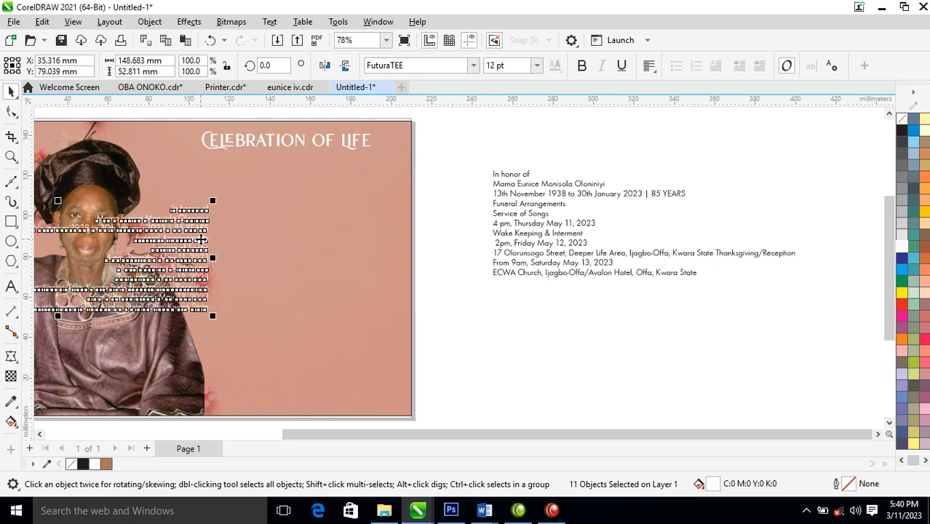
drag(202, 240, 371, 248)
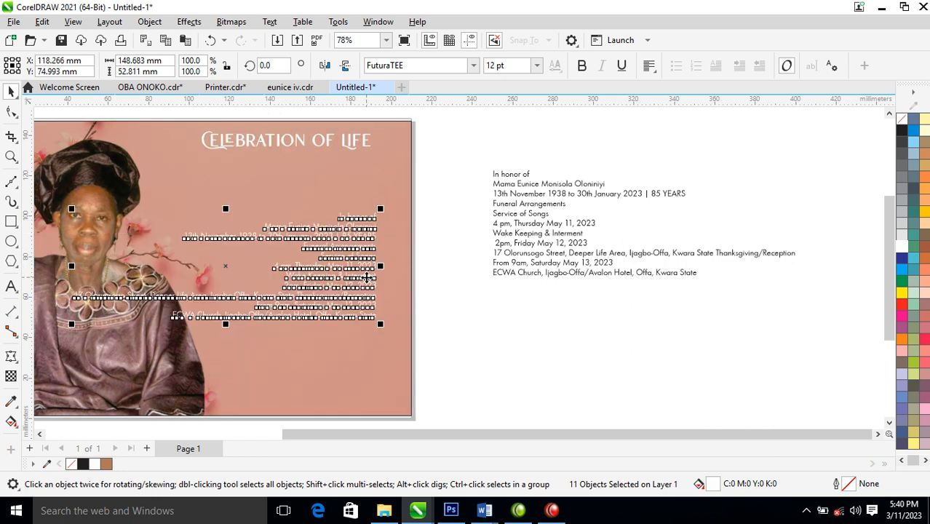
key(z)
drag(110, 124, 502, 299)
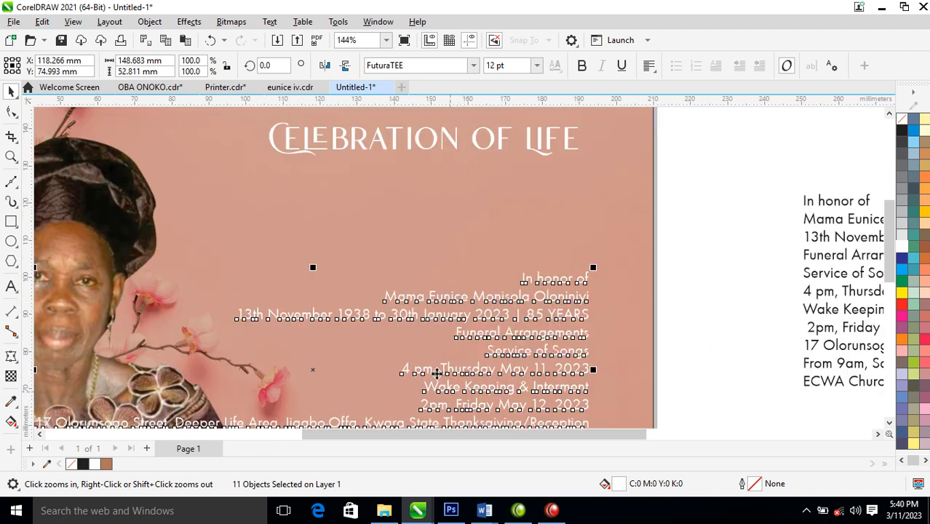
drag(566, 279, 570, 173)
click(706, 248)
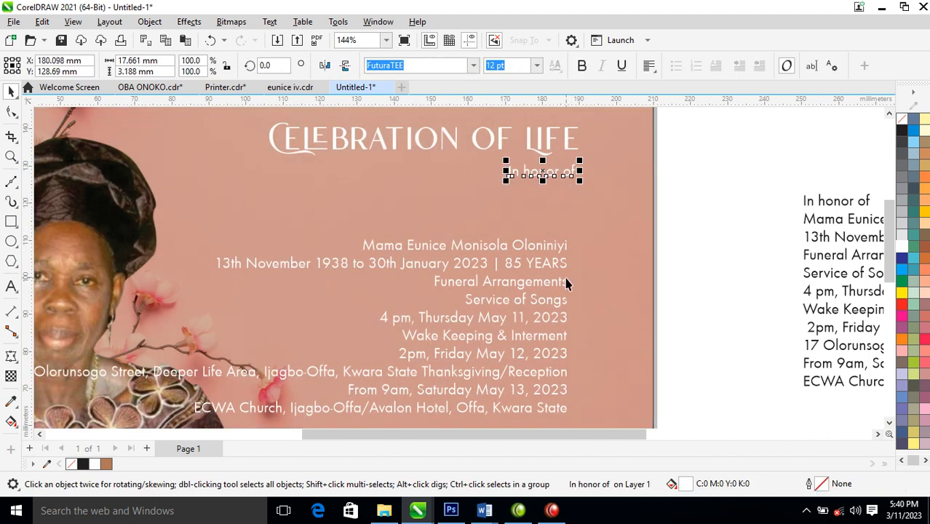
Lower the nine detail lines down the card, then select the honoree's name line
scroll(567, 284, down, 3)
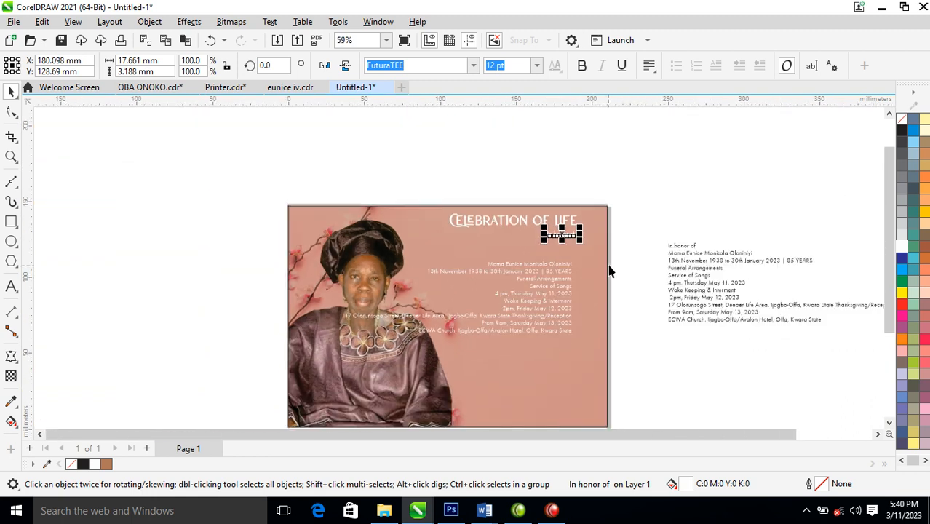
drag(636, 263, 335, 389)
drag(561, 318, 571, 388)
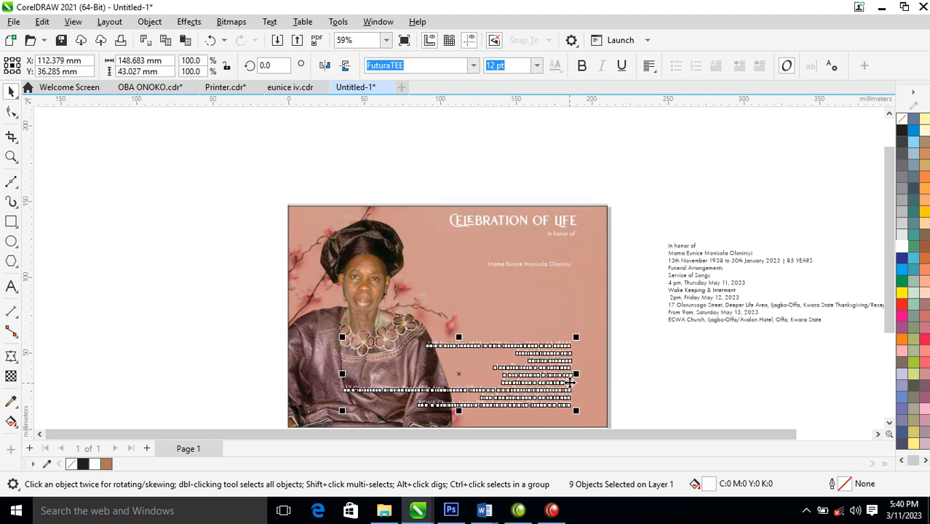
key(z)
drag(255, 191, 647, 362)
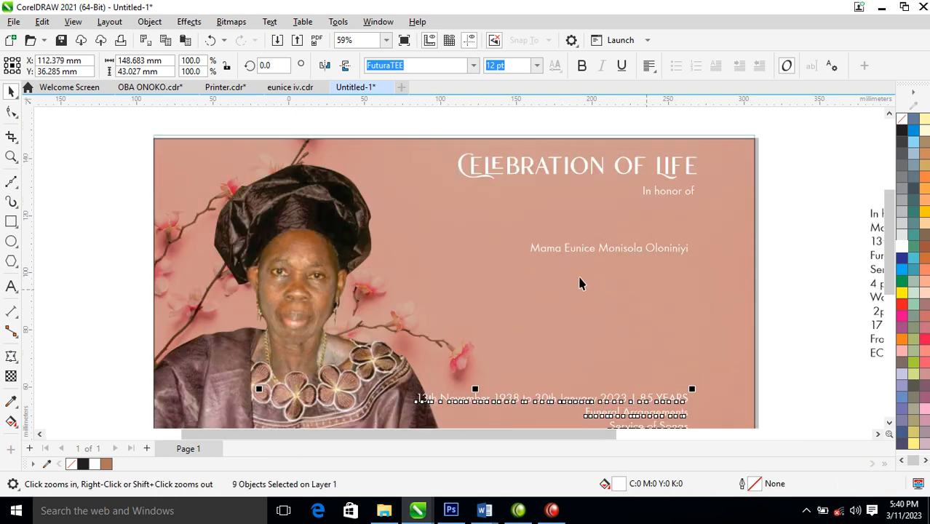
click(568, 251)
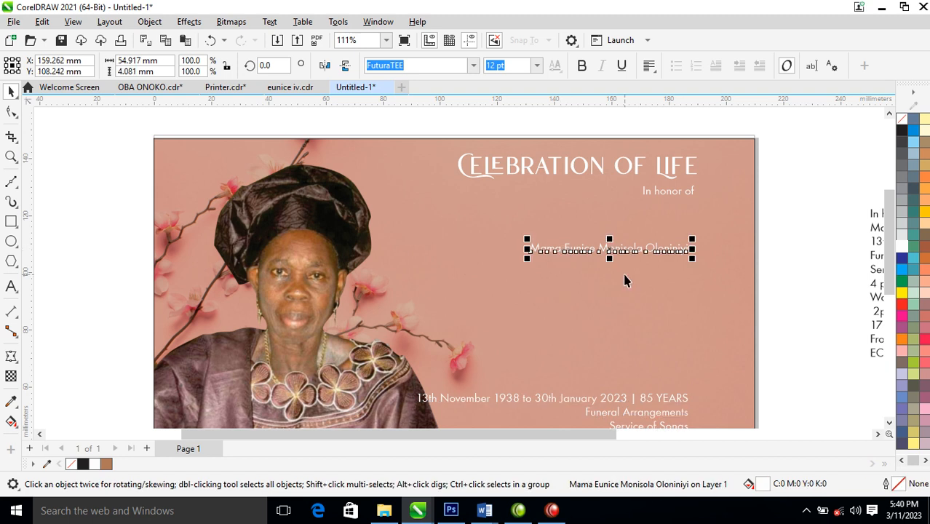
Break the name line into separate words and enlarge all four words
key(ctrl+k)
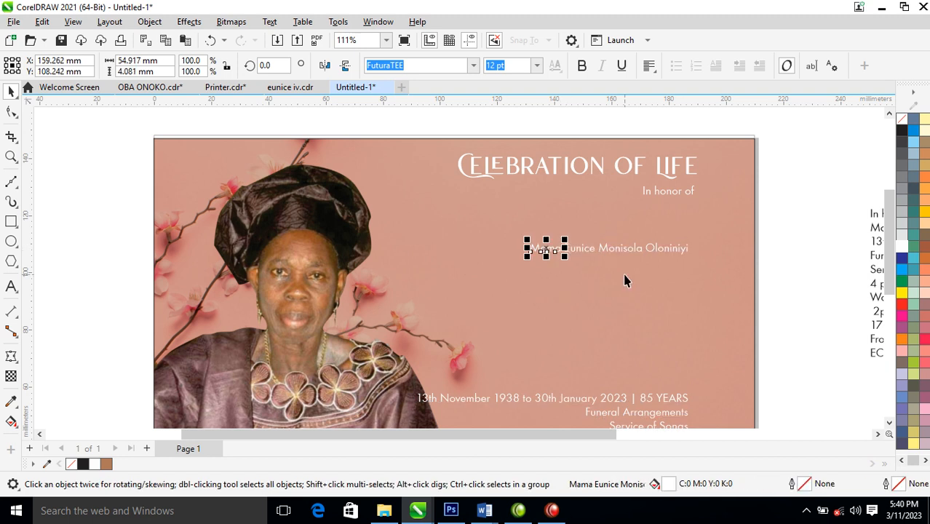
drag(818, 218, 484, 305)
drag(529, 268, 447, 268)
click(813, 254)
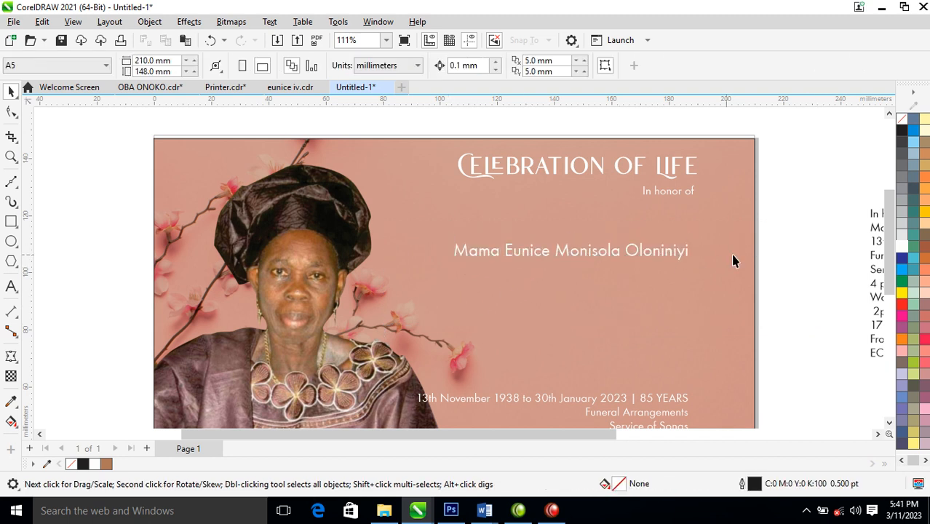
click(684, 254)
shift+click(594, 258)
drag(601, 256, 603, 353)
click(765, 355)
click(617, 349)
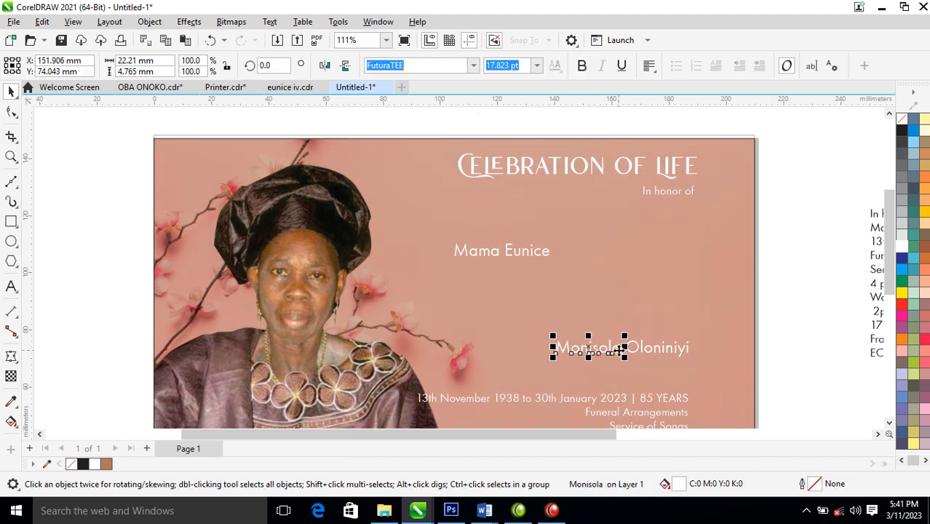
shift+click(664, 350)
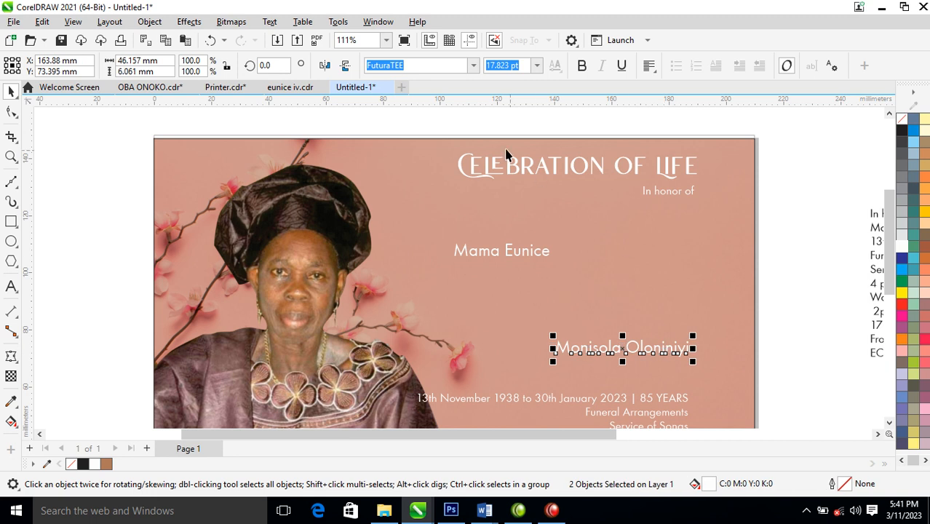
key(ctrl+l)
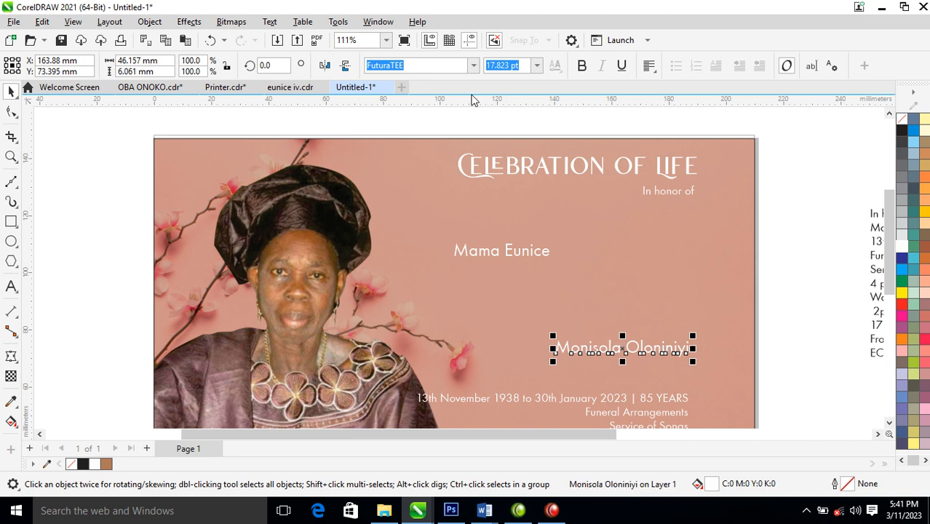
Set the combined name words in Trajan Pro and move 'Eunice' below 'Mama'
click(473, 66)
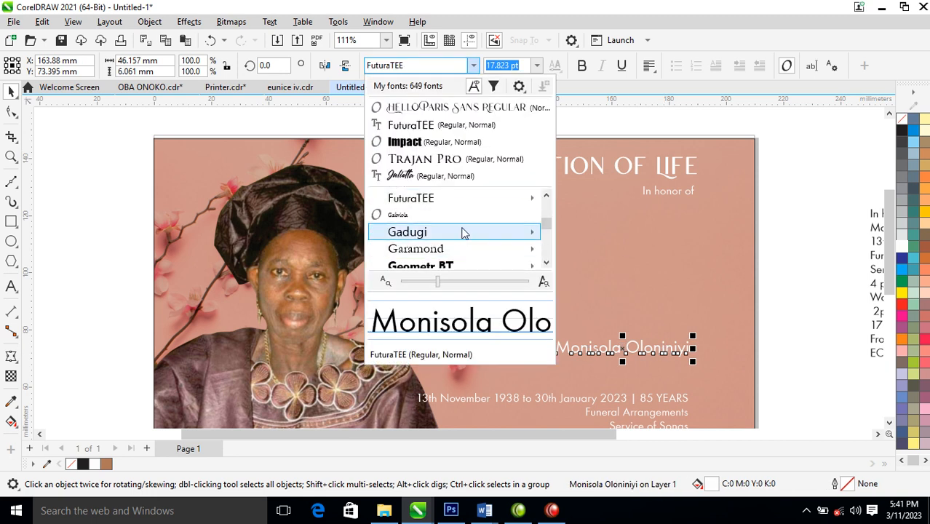
click(444, 165)
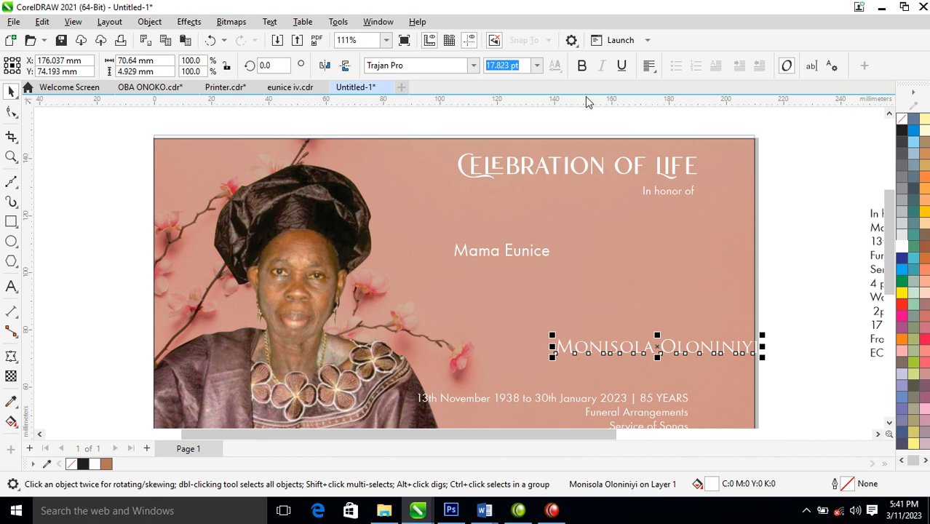
drag(708, 350, 632, 349)
click(513, 254)
drag(515, 253, 711, 249)
Set 'Eunice' in Julietta and scale it up to 96.9 pt
click(461, 64)
click(474, 66)
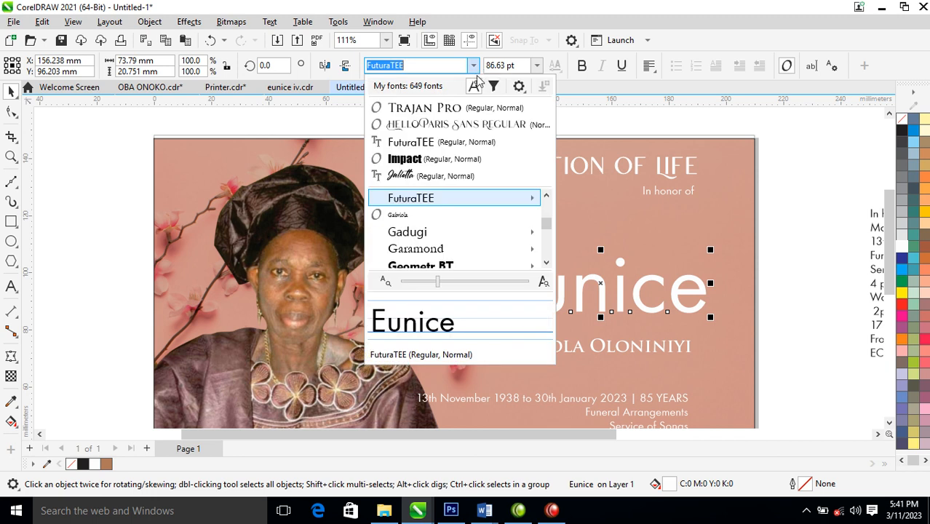
click(441, 173)
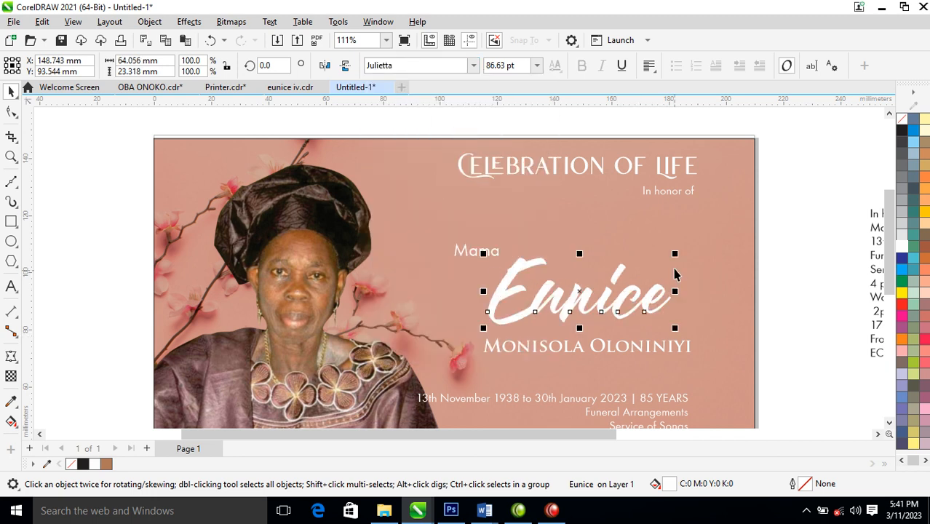
drag(676, 254, 695, 246)
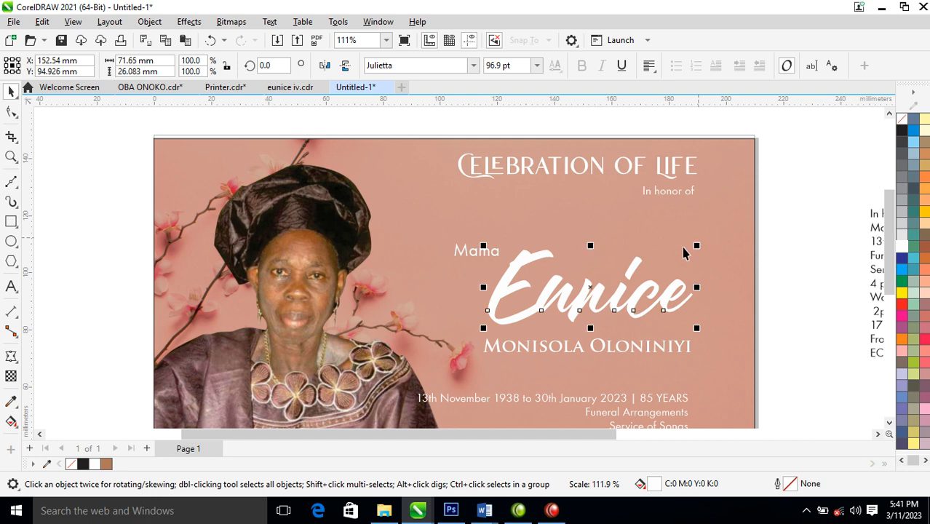
key(z)
drag(435, 235, 710, 352)
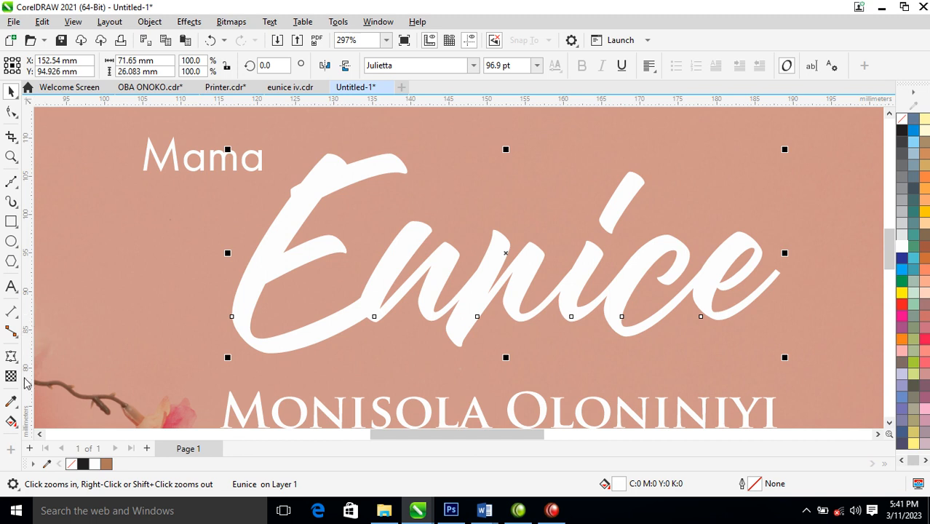
Give 'Eunice' a vertical white-to-brown fountain fill sampled from the headwrap, tightening the bands
click(11, 421)
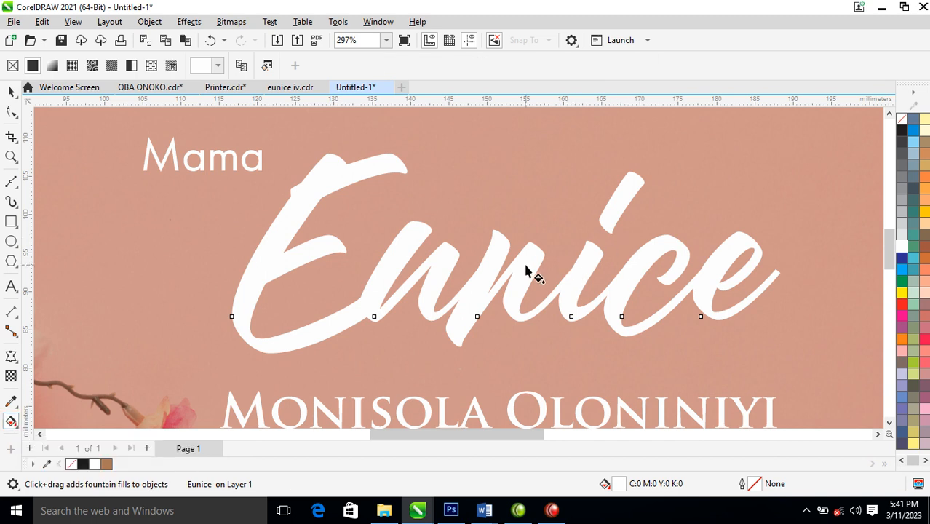
drag(531, 252, 533, 274)
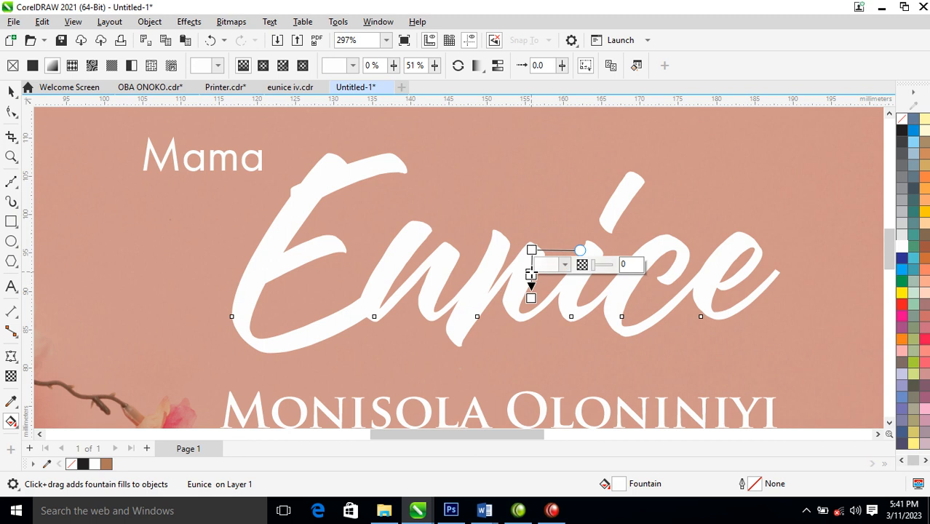
scroll(531, 274, down, 2)
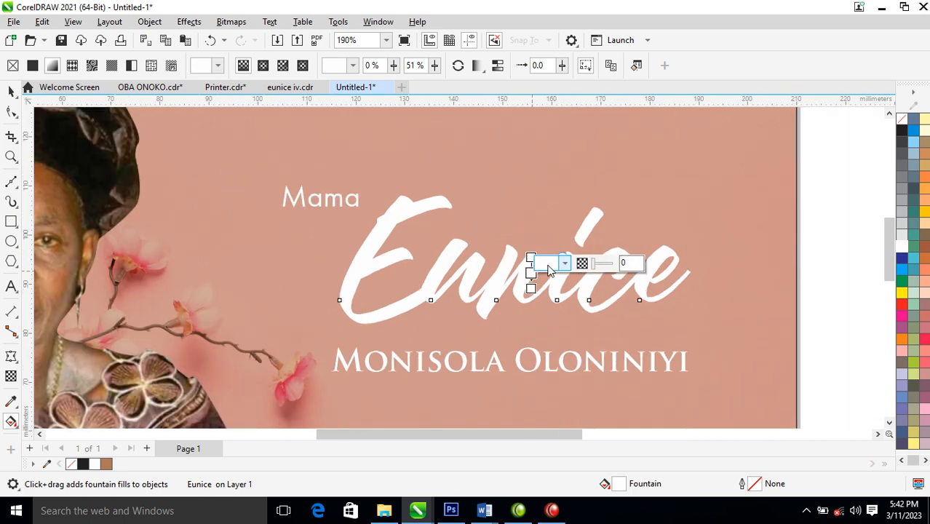
scroll(550, 270, down, 1)
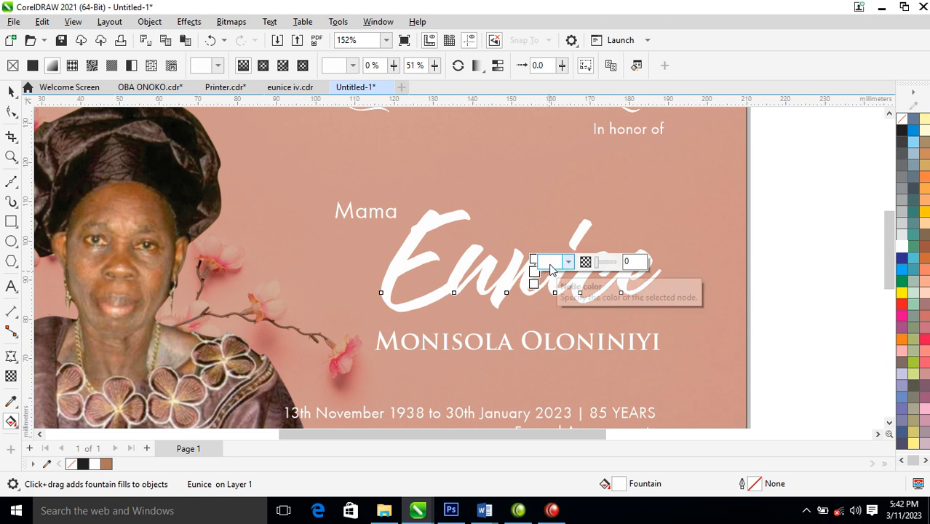
click(551, 267)
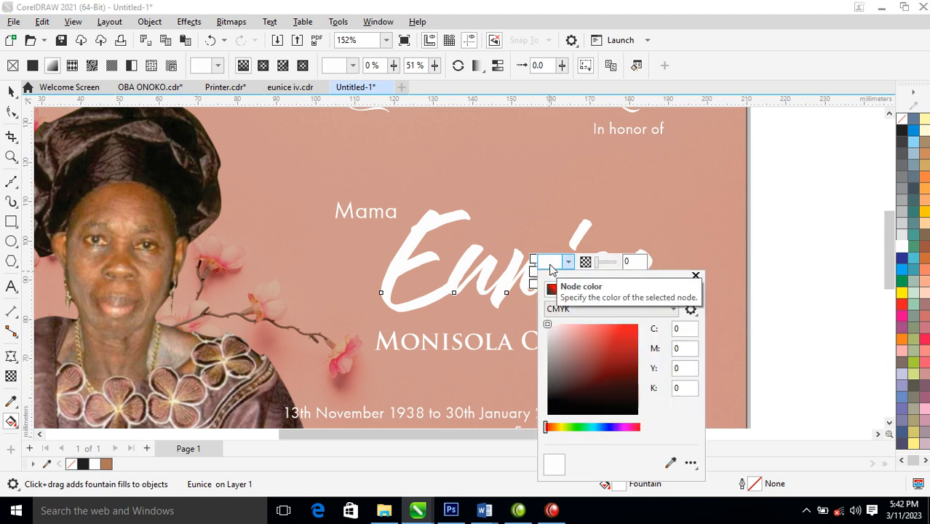
click(668, 463)
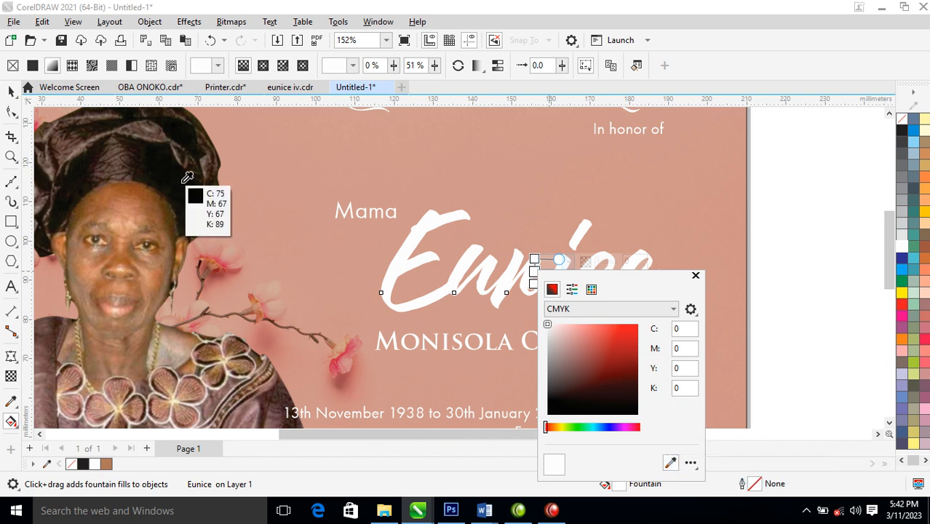
click(127, 155)
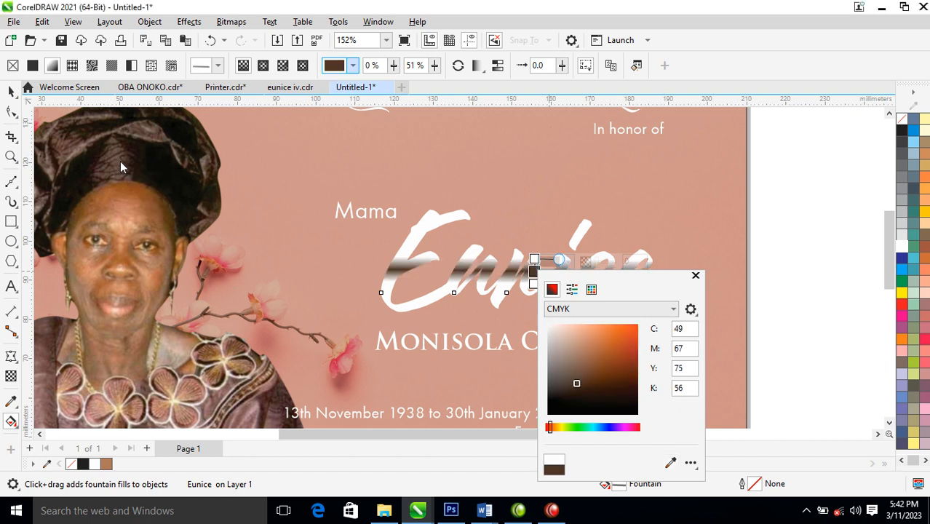
click(695, 277)
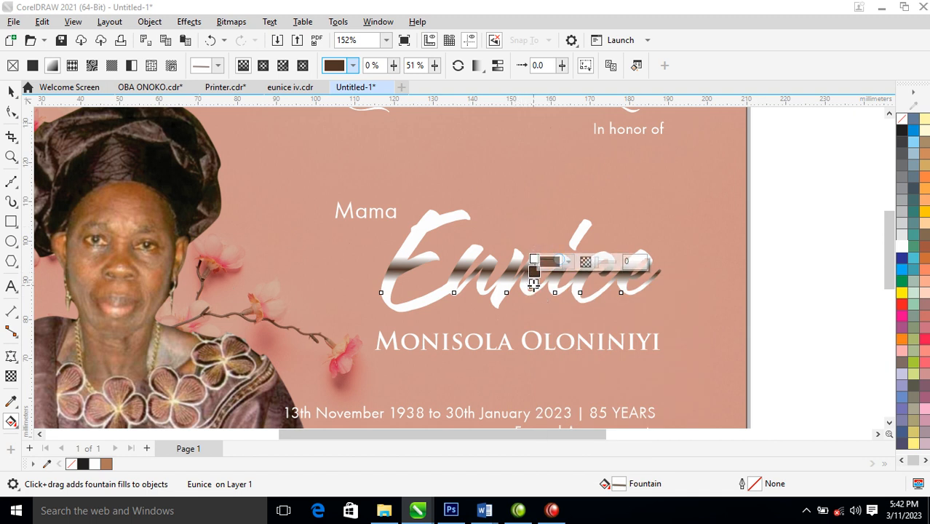
click(535, 258)
mouse_move(535, 258)
mouse_down()
mouse_move(535, 268)
mouse_move(535, 260)
mouse_up()
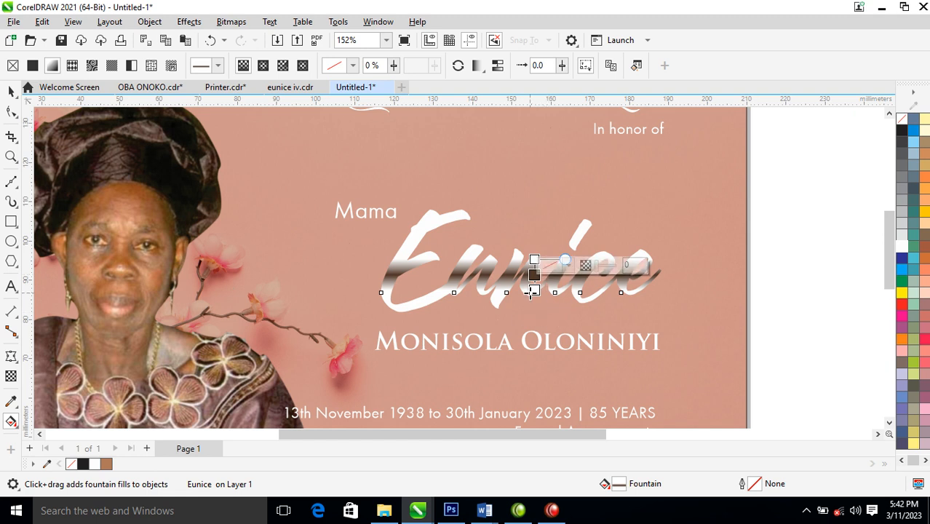
Drop a duplicate of 'Eunice' slightly up and to the right
key(space)
key(F2)
drag(297, 166, 810, 375)
drag(575, 267, 607, 212)
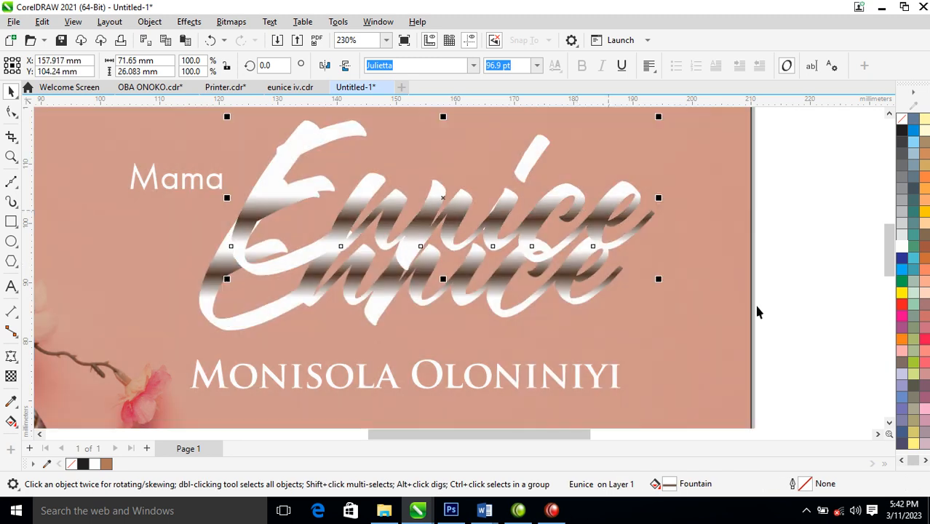
Give the Eunice copy a white 4 pt outline
right_click(909, 249)
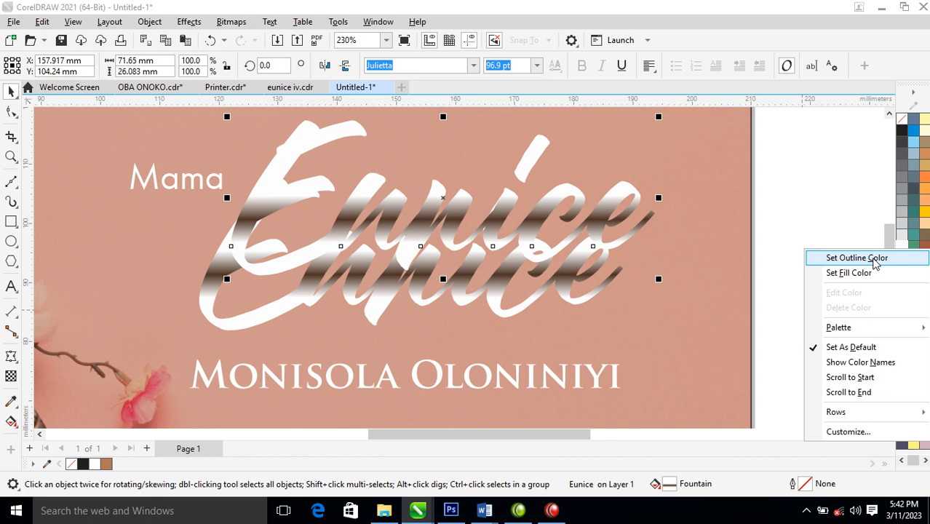
click(875, 259)
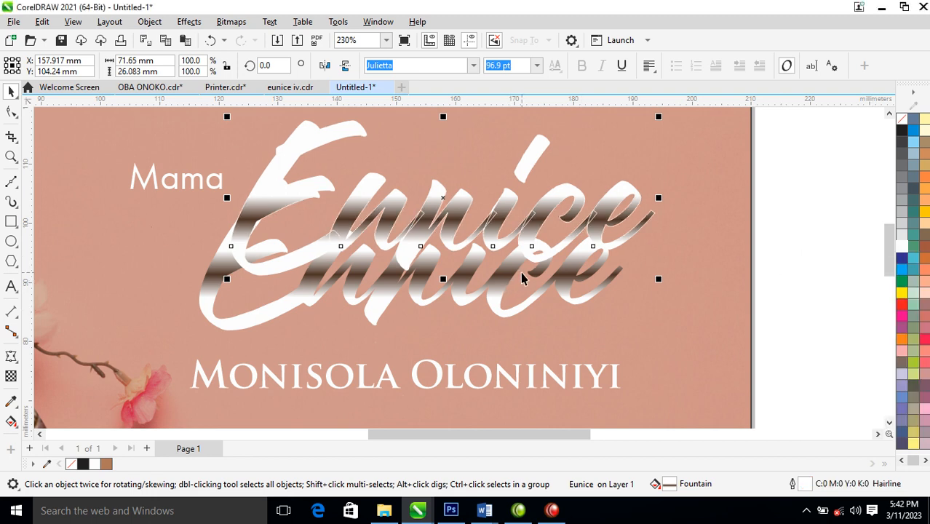
key(F12)
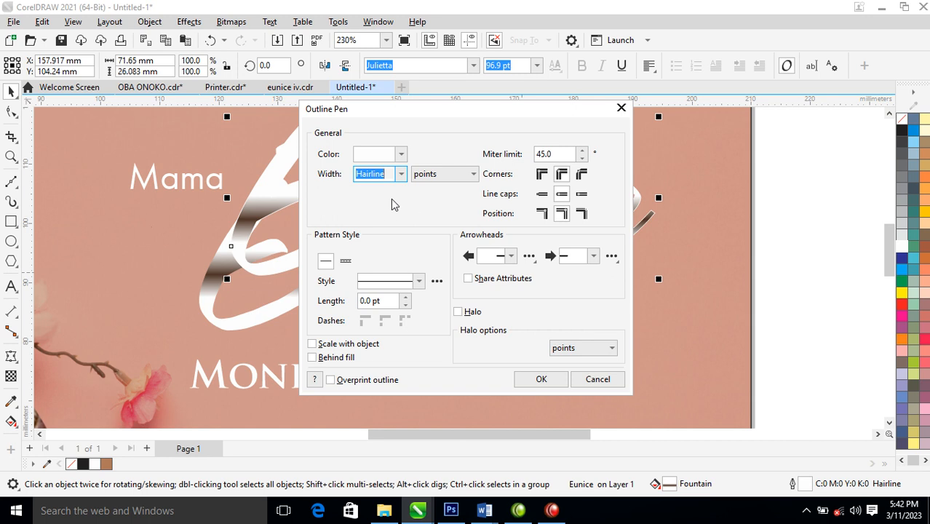
text(4)
key(Return)
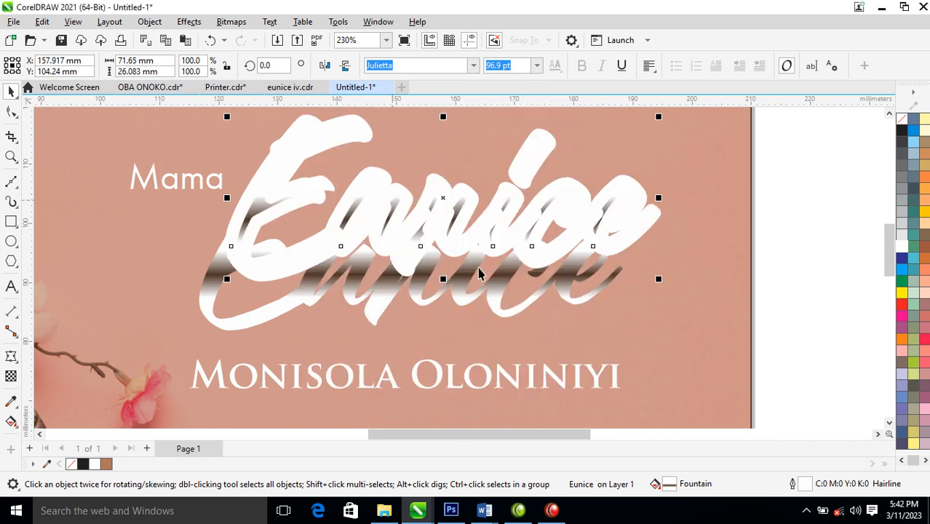
Align the two Eunice copies on their centres
shift+click(497, 310)
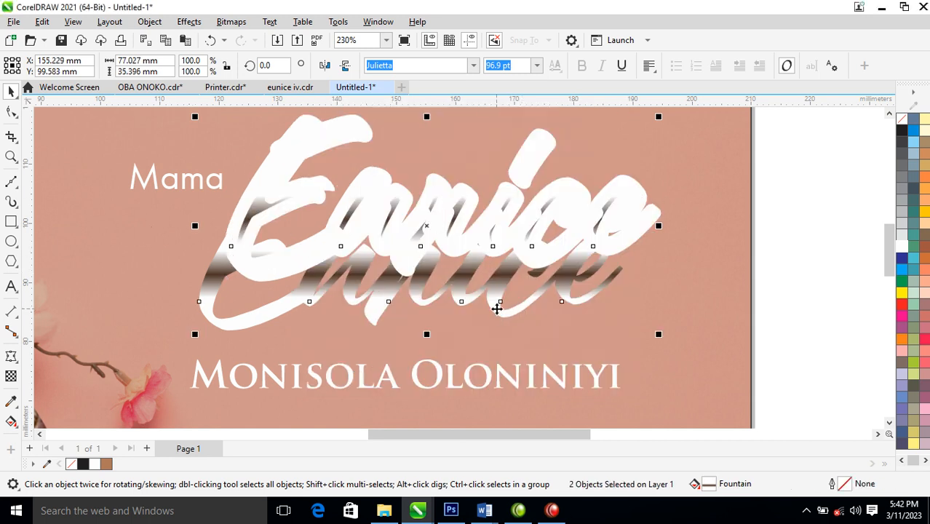
key(c)
key(e)
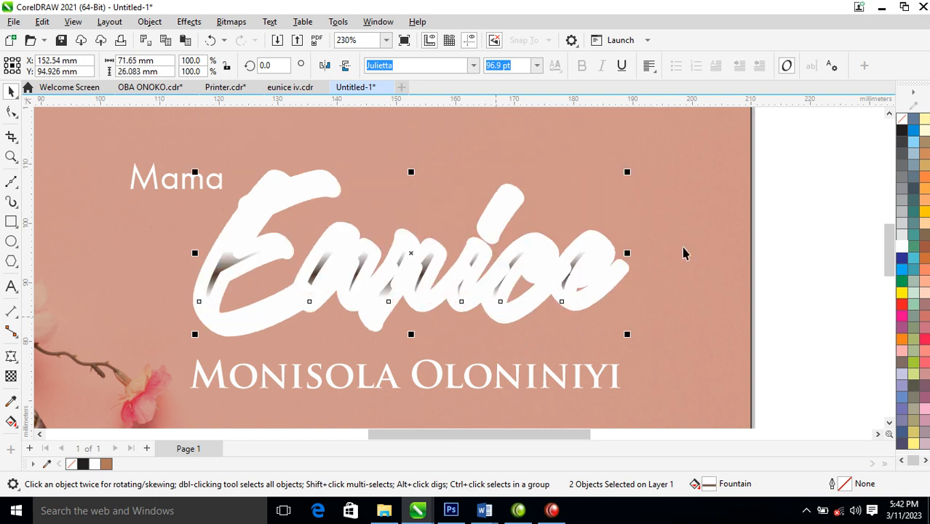
click(725, 219)
click(591, 269)
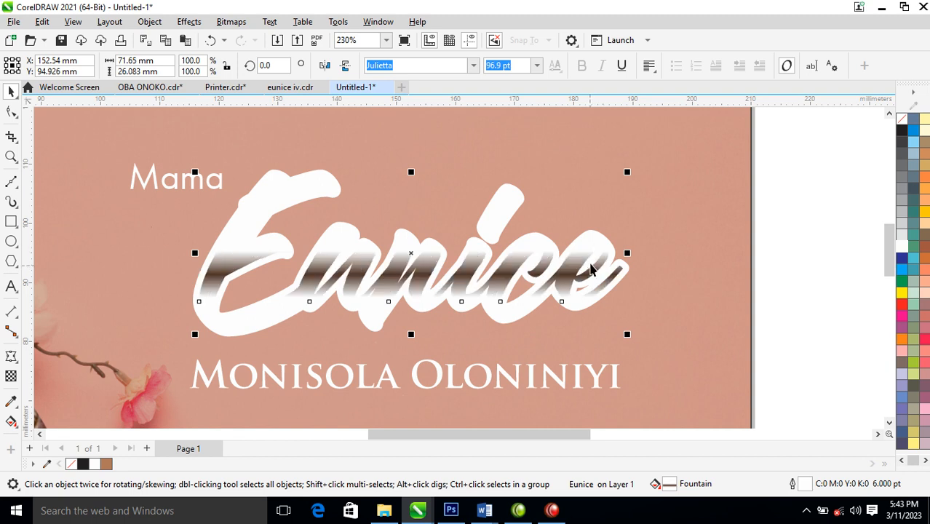
Reduce the Eunice outline width to 3 pt, then to 2 pt
key(F12)
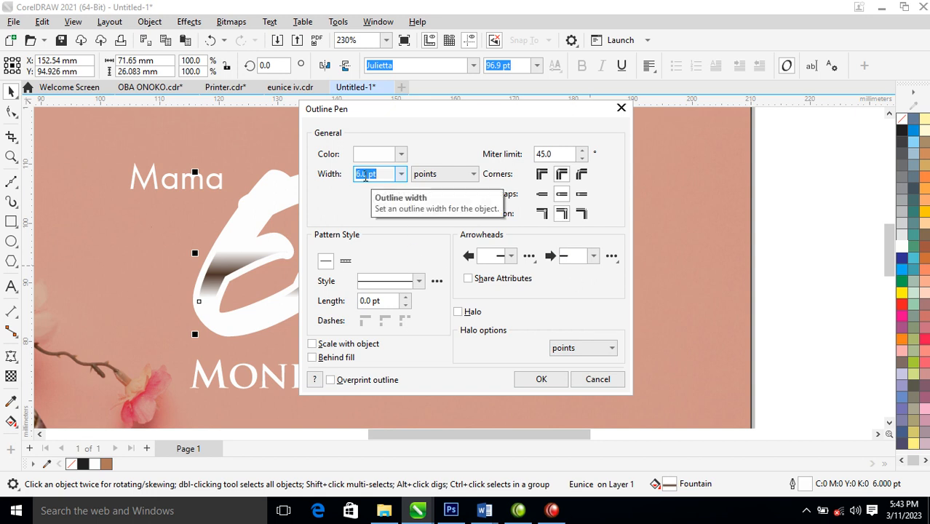
text(3)
key(Return)
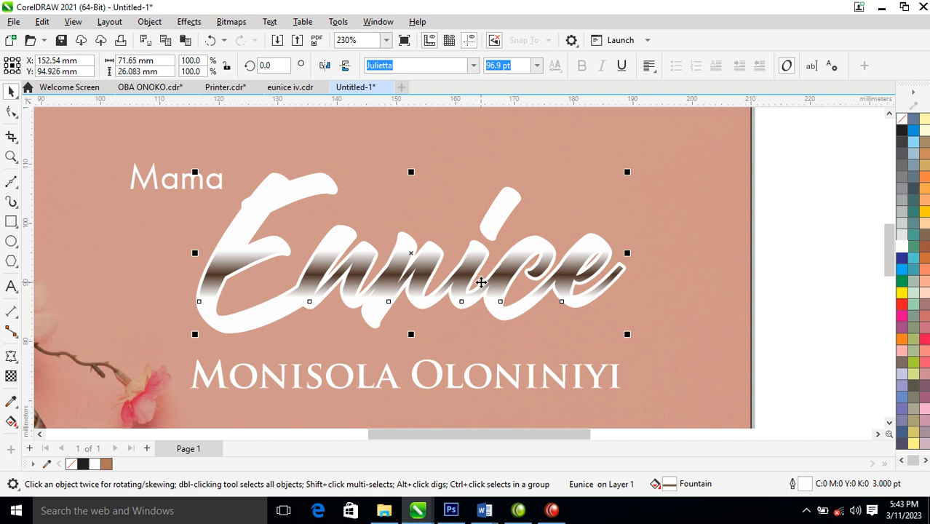
key(F12)
text(3)
key(Return)
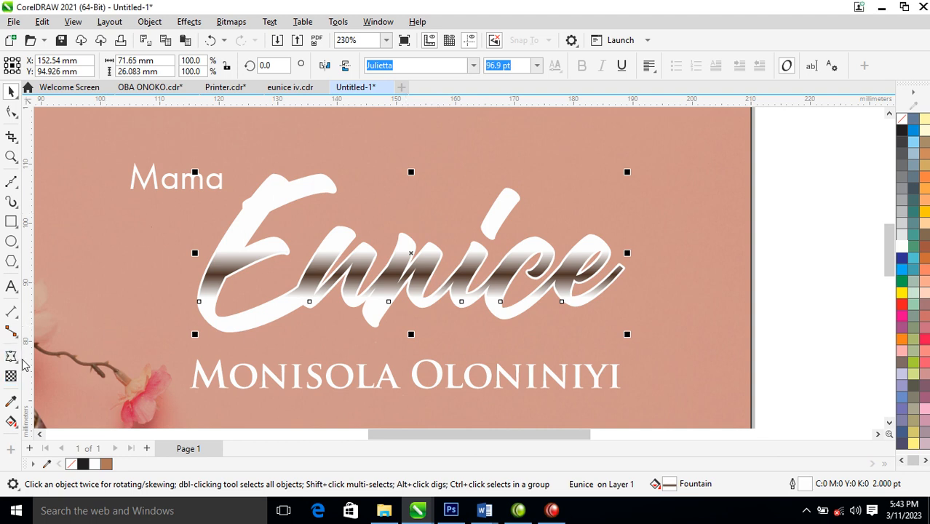
click(11, 356)
Cast a lower-right drop shadow from 'Eunice' with feathering 4, then break it apart
click(56, 357)
drag(411, 253, 451, 339)
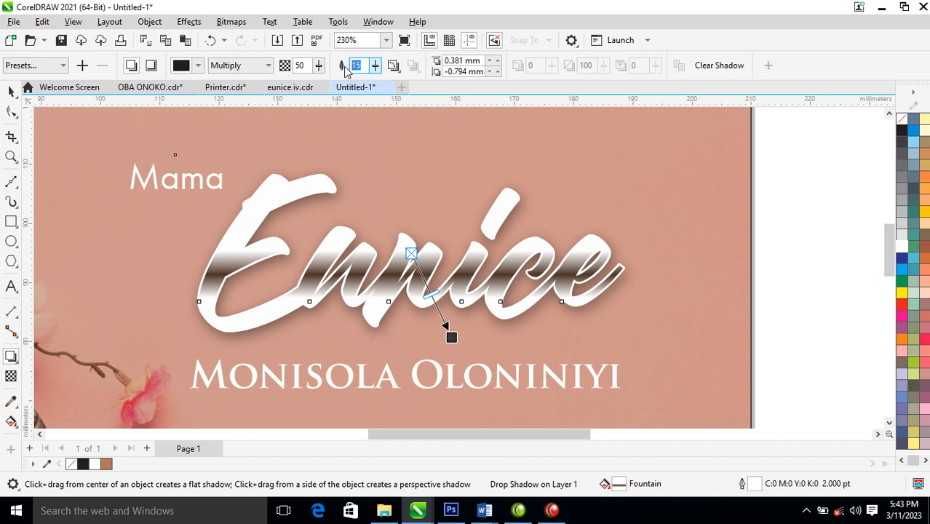
key(Return)
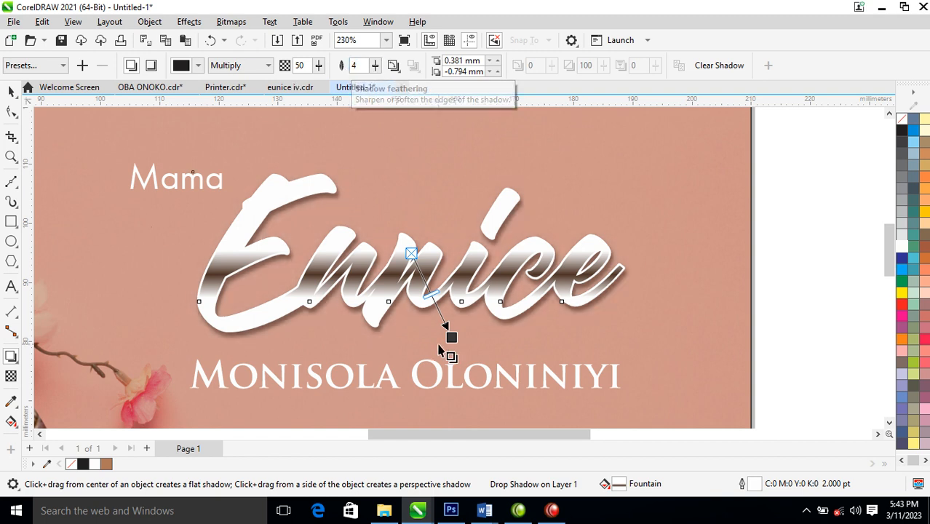
click(149, 21)
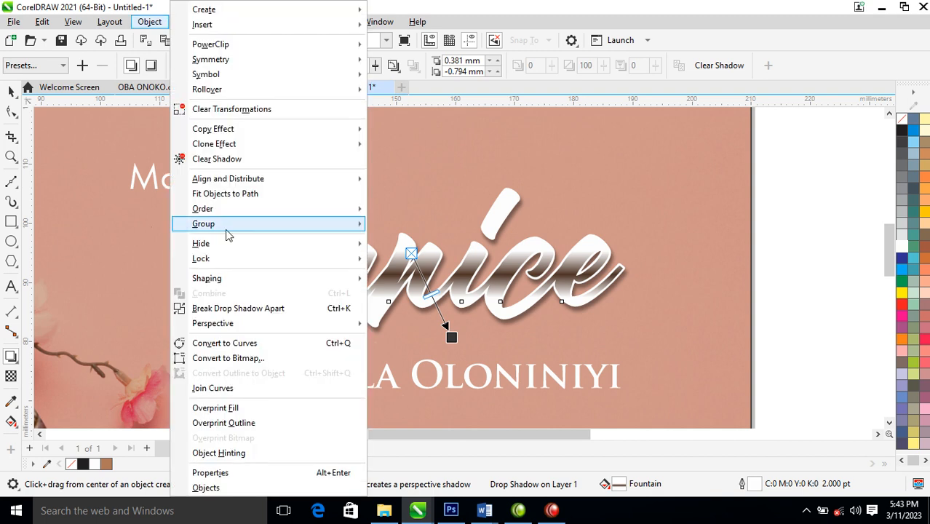
click(247, 308)
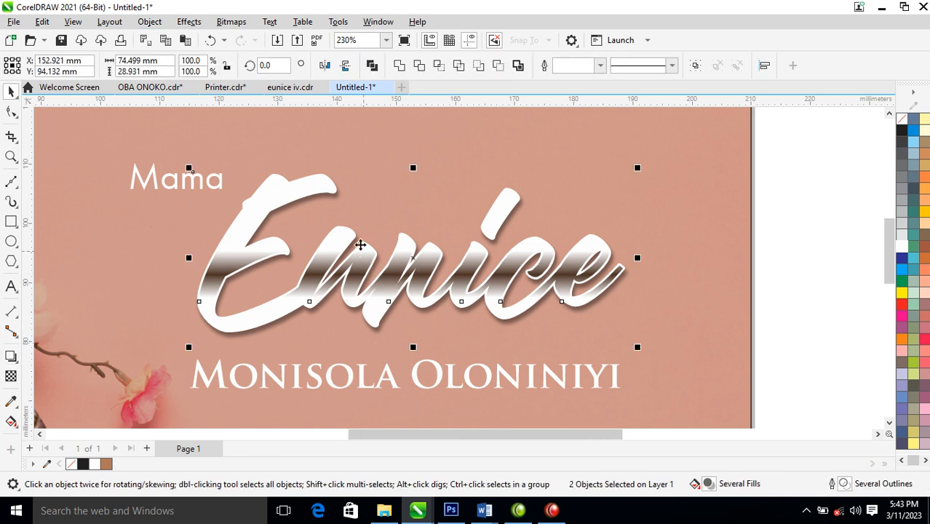
Select the Eunice layers and shadow, then pull 'Mama' out to the page's top right
scroll(378, 269, down, 3)
drag(577, 184, 251, 312)
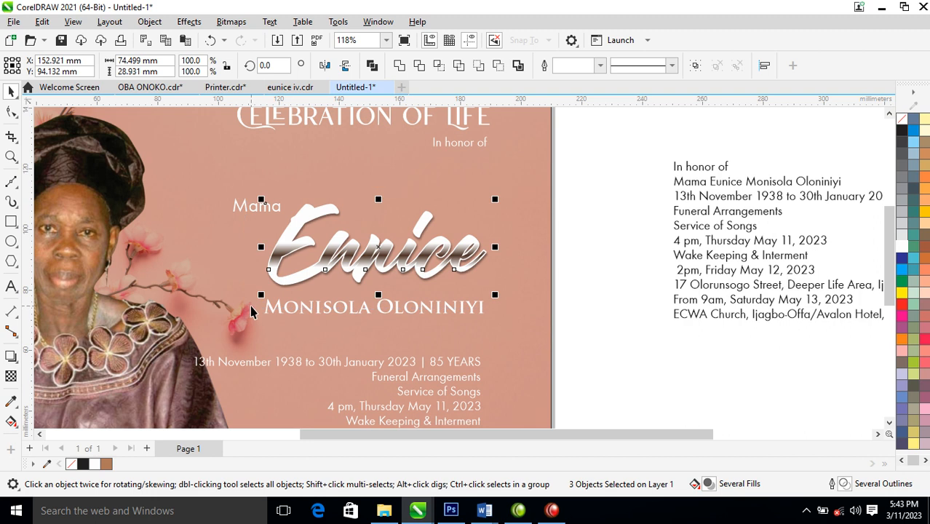
key(ctrl+g)
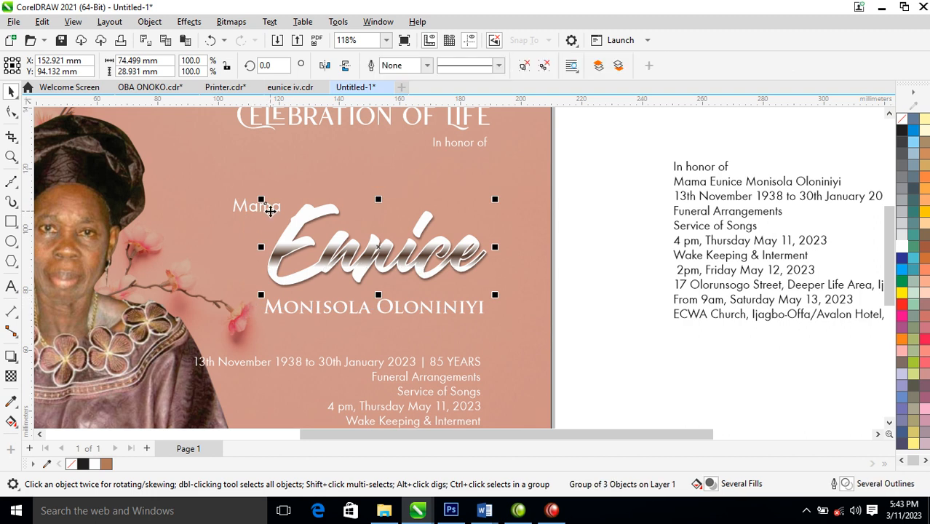
click(524, 65)
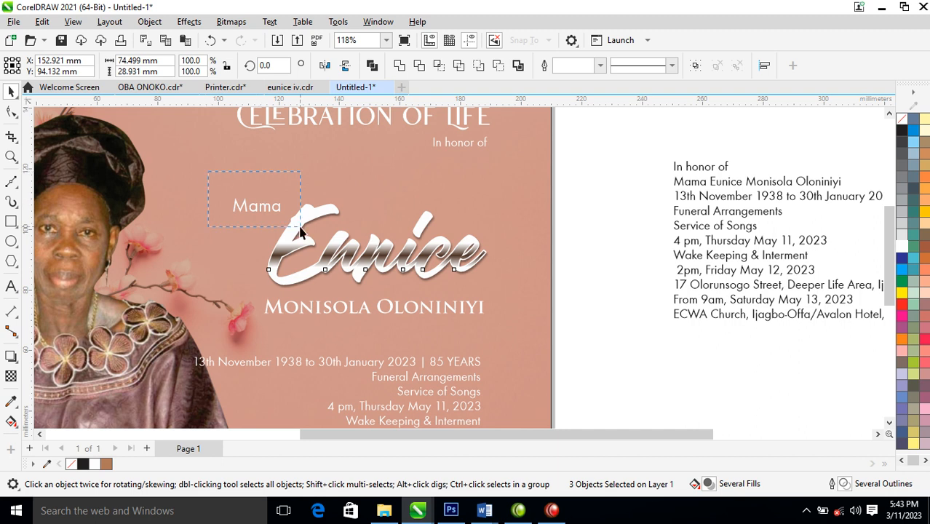
click(277, 209)
drag(261, 205, 528, 165)
key(ctrl+z)
drag(228, 191, 544, 158)
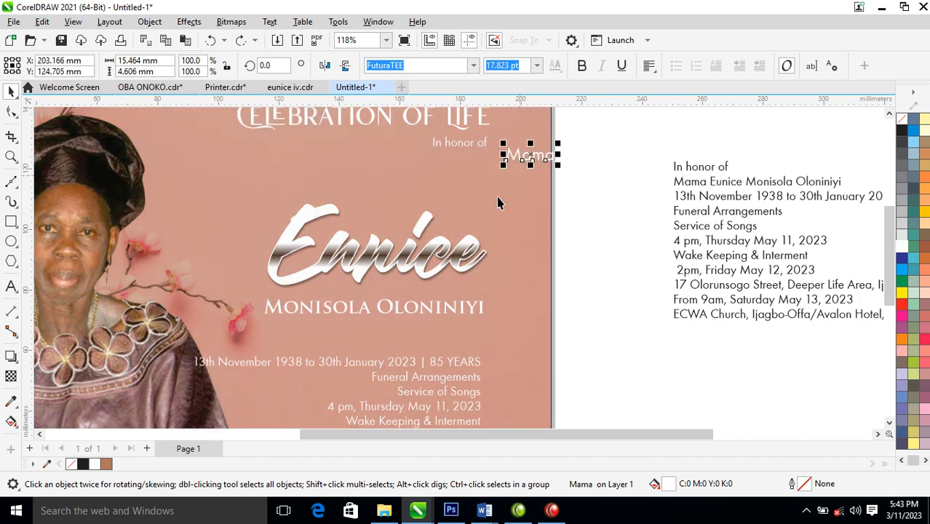
drag(609, 178, 222, 313)
Group Eunice, place 'Mama' at its upper right, and copy the Trajan Pro name styling onto it
key(ctrl+g)
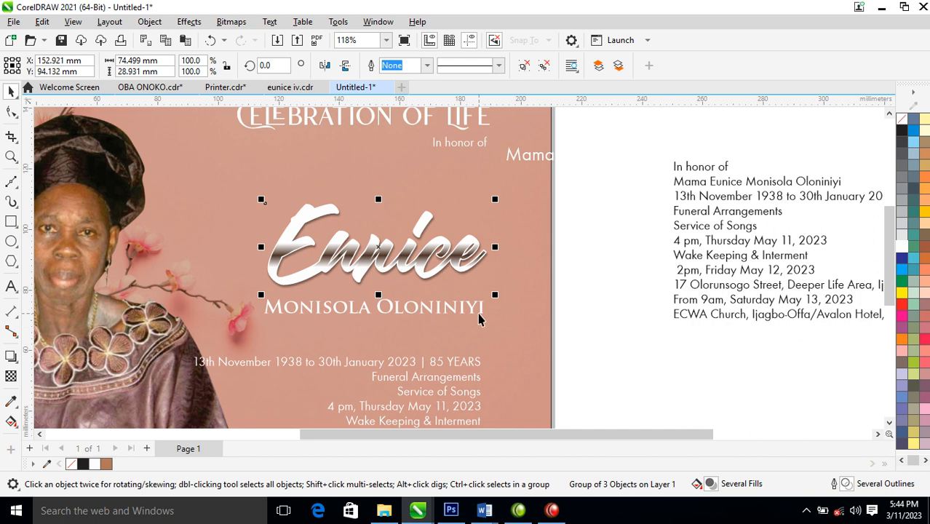
drag(481, 313, 485, 297)
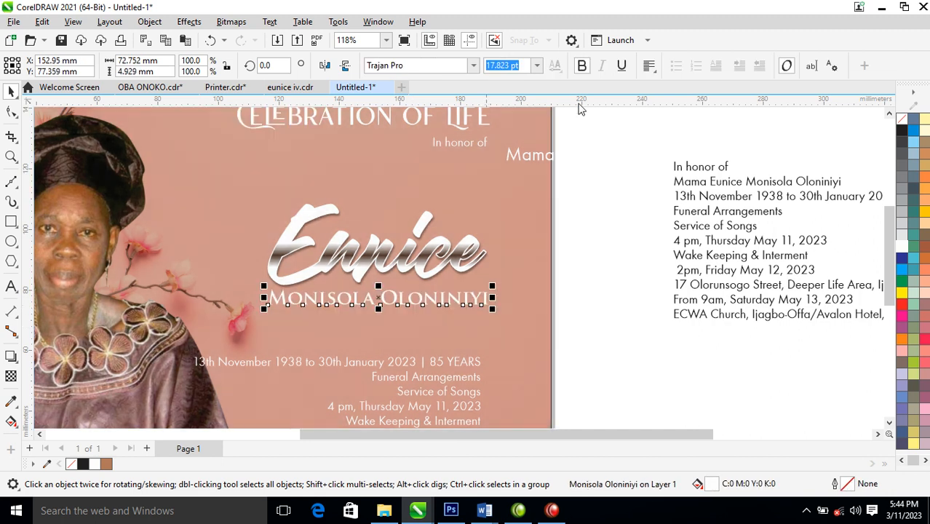
click(538, 160)
drag(527, 156, 467, 217)
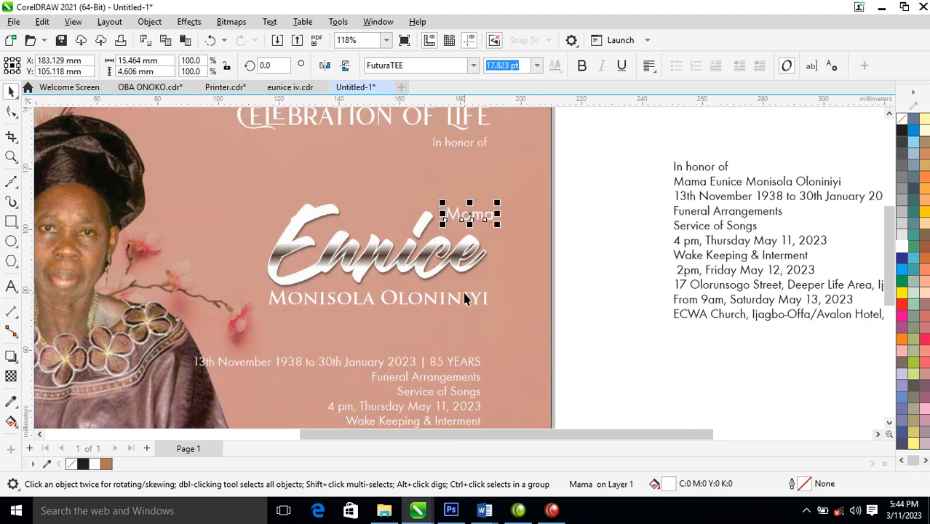
drag(485, 304, 496, 218)
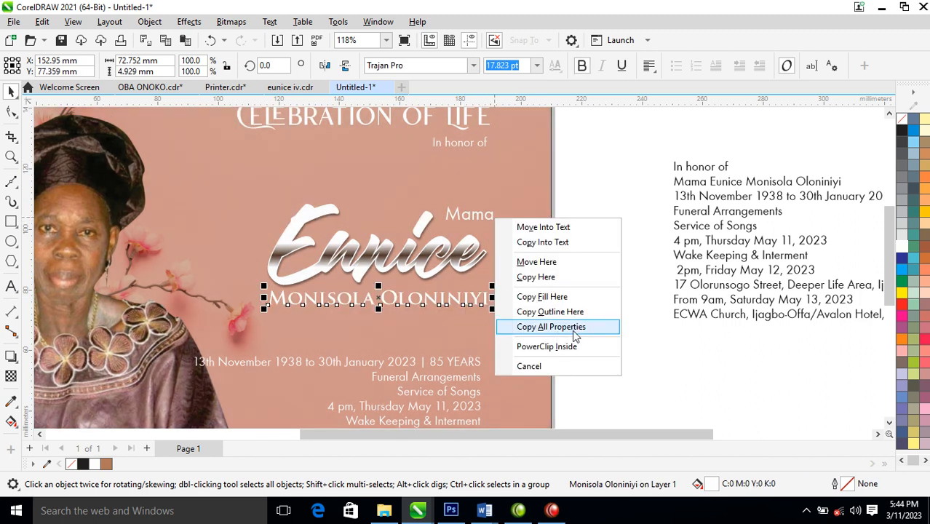
click(575, 329)
key(z)
drag(256, 156, 569, 313)
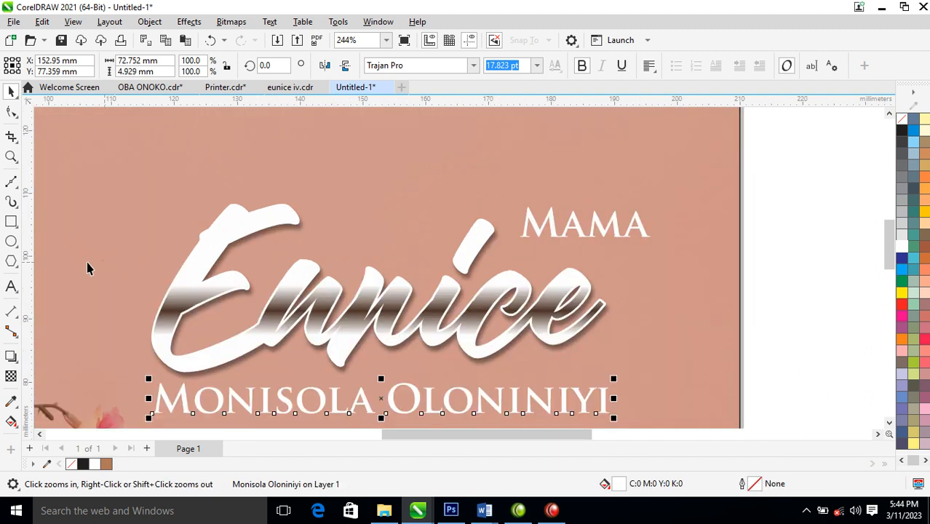
Draw a 15.625 × 8.897 mm ellipse over the MA of MAMA and fill it black
click(11, 240)
drag(504, 208, 607, 266)
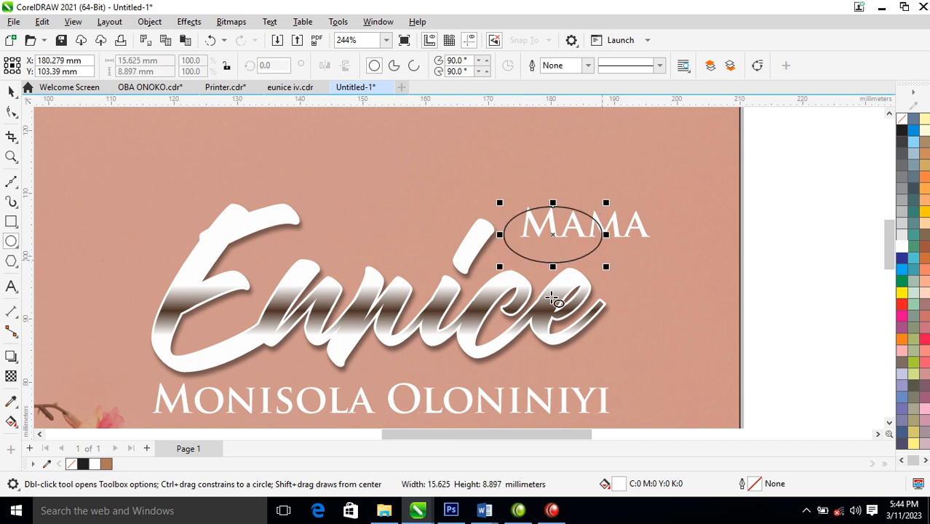
key(space)
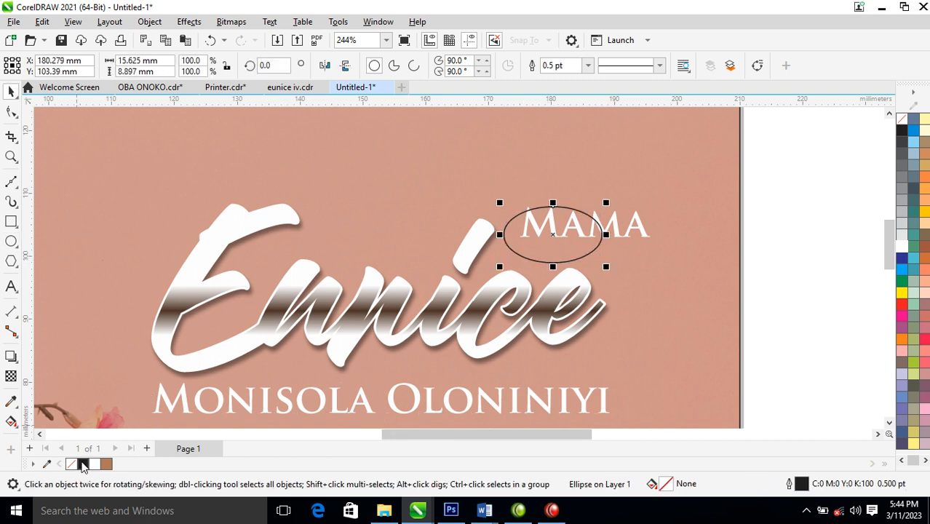
click(83, 465)
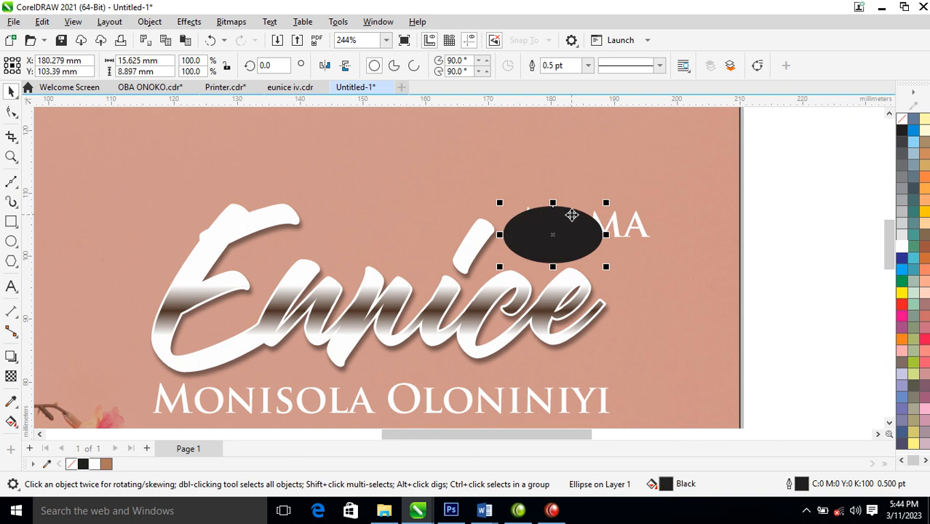
Give the ellipse a brown elliptical fountain fill and adjust its gradient points
key(g)
drag(556, 255, 556, 220)
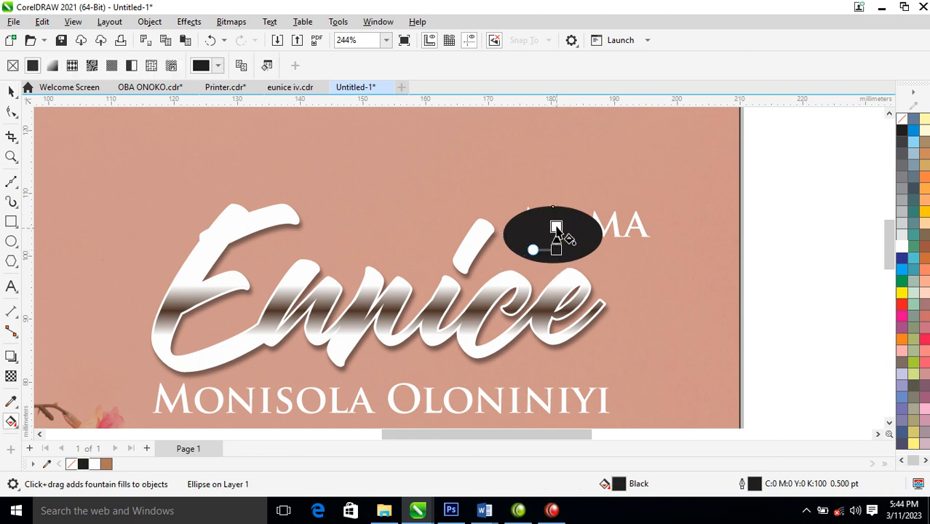
click(107, 464)
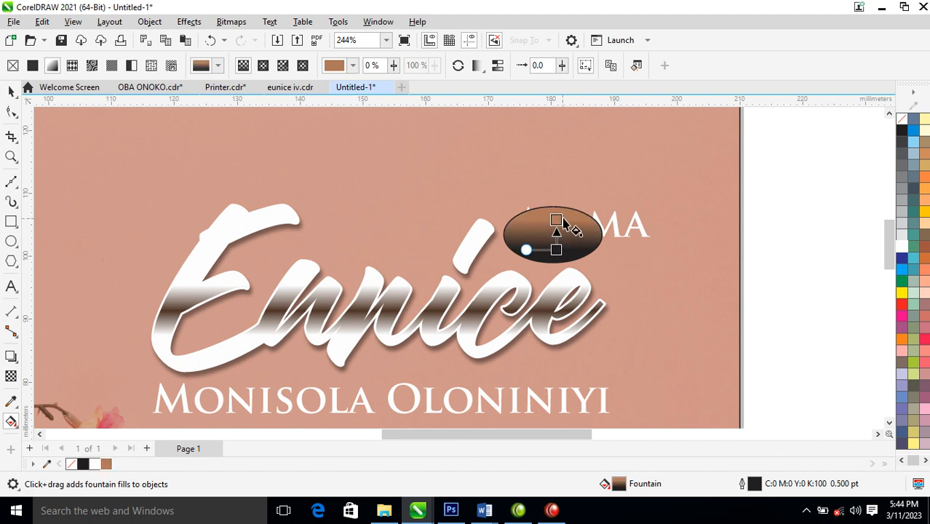
drag(557, 220, 555, 211)
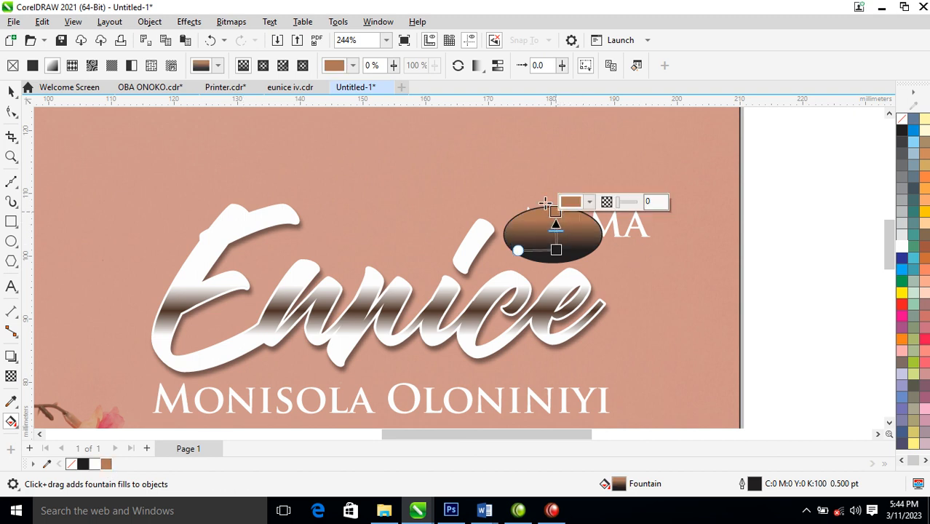
click(264, 67)
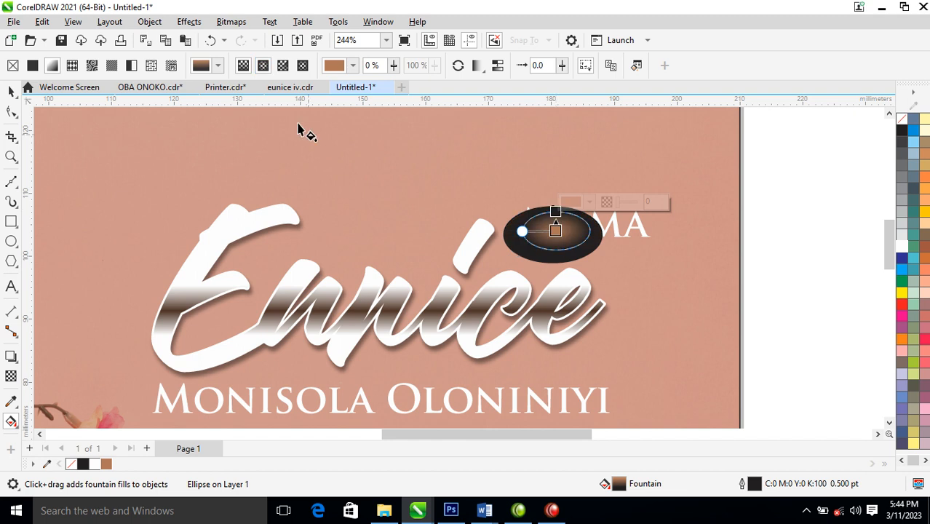
drag(556, 212, 557, 195)
drag(556, 231, 562, 213)
key(space)
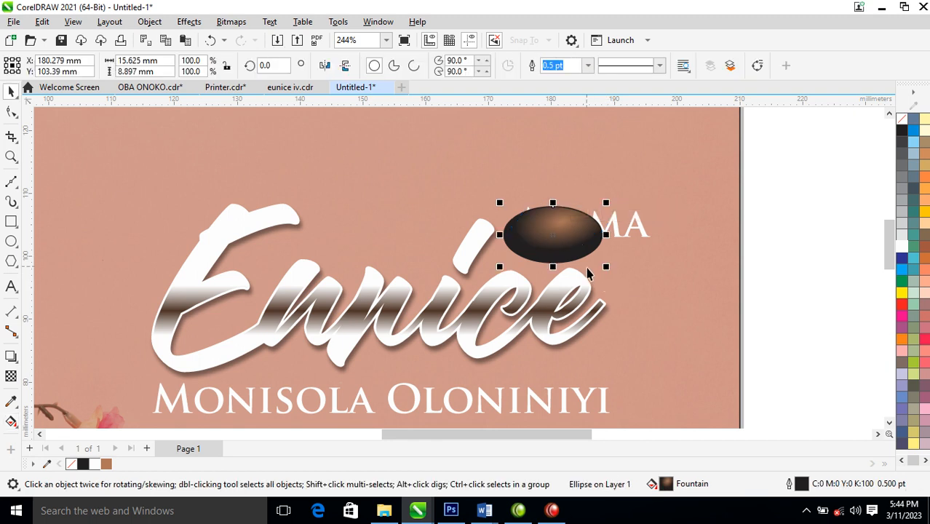
Recolour the top gradient node with the Eunice lettering's brown, darkened further
scroll(577, 250, down, 5)
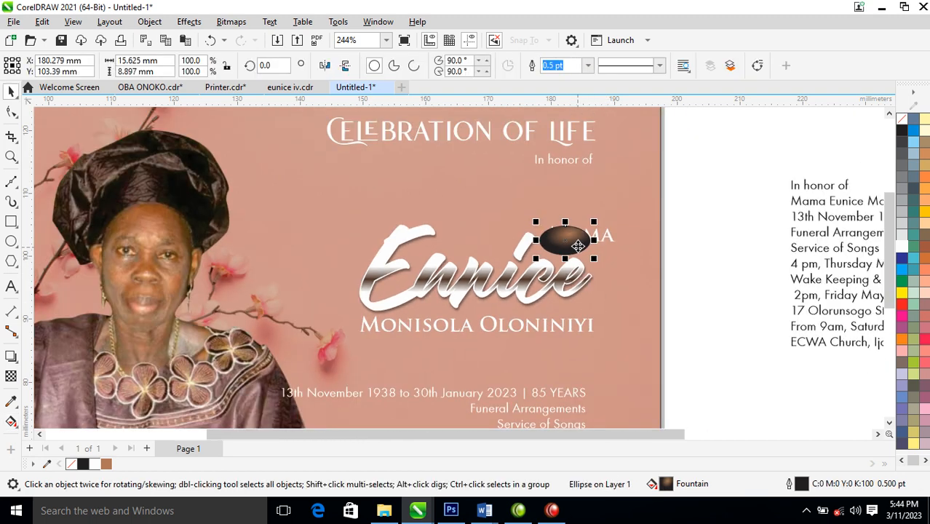
drag(303, 166, 658, 313)
drag(538, 223, 755, 328)
key(g)
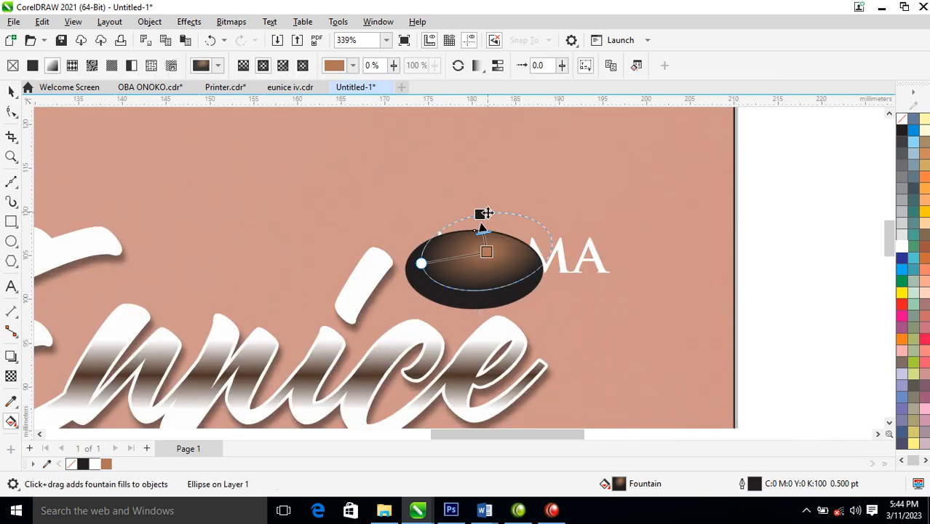
click(480, 214)
click(513, 203)
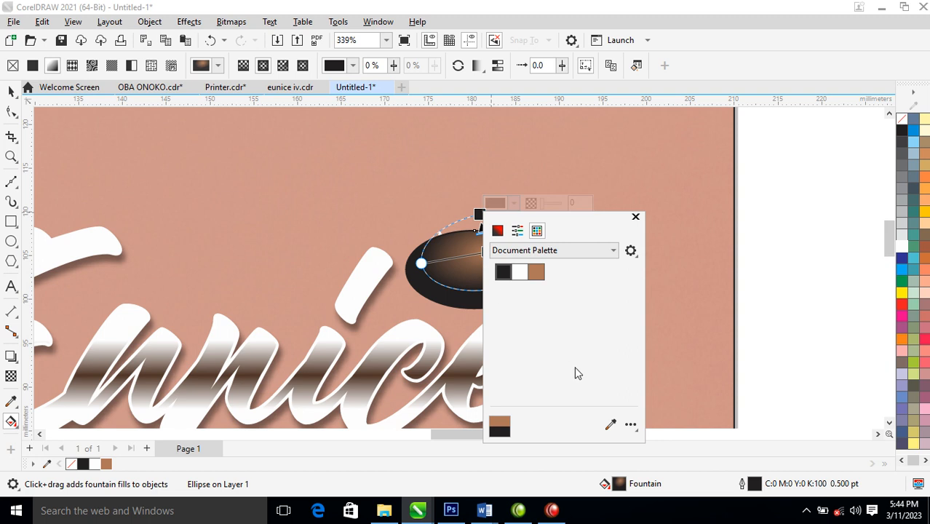
click(610, 424)
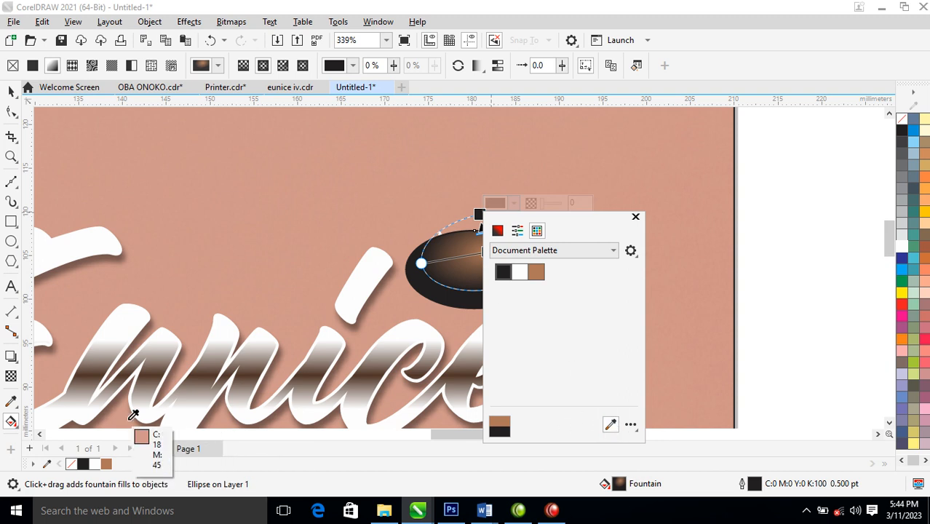
click(142, 335)
drag(524, 318, 527, 322)
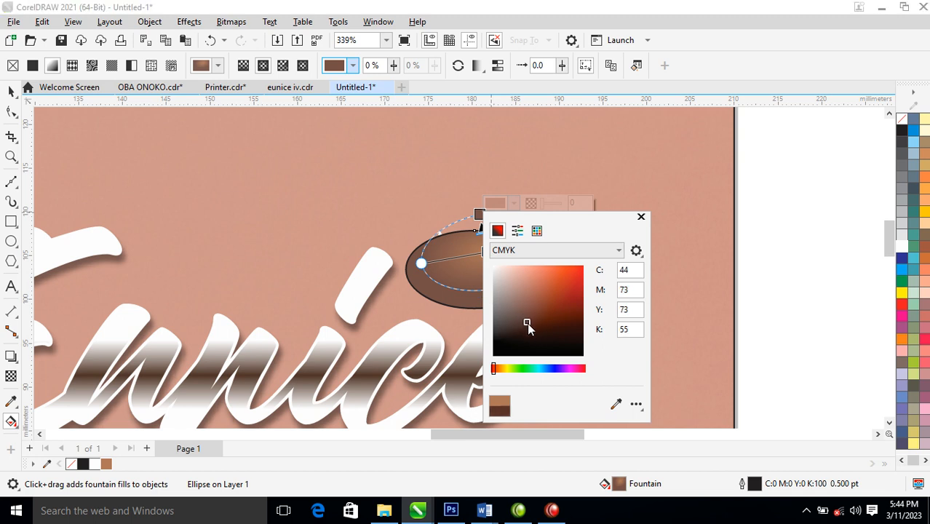
click(642, 218)
key(space)
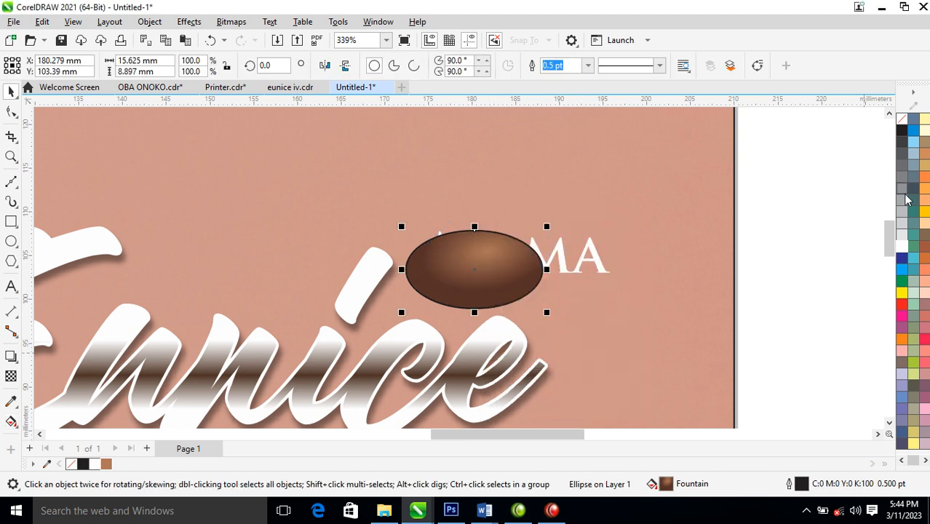
Outline the brown oval in white and leave a 77.2% smaller copy inside it
right_click(903, 248)
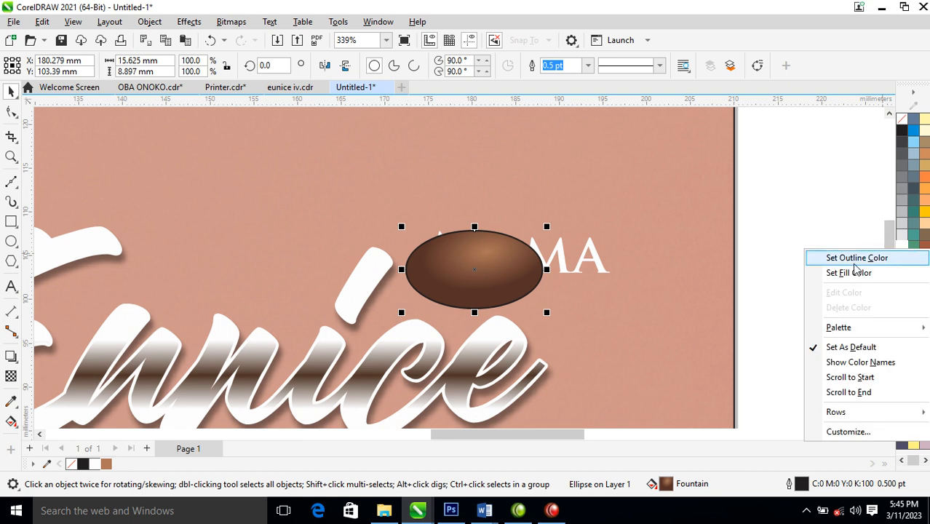
click(855, 263)
drag(506, 270, 504, 274)
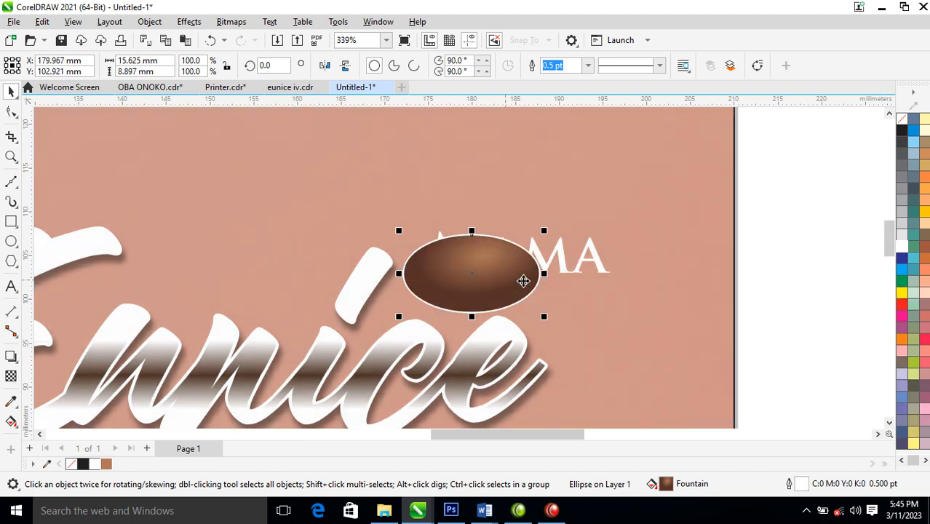
drag(548, 234, 545, 246)
right_click(545, 246)
Fill the inner oval white and remove its outline
click(507, 270)
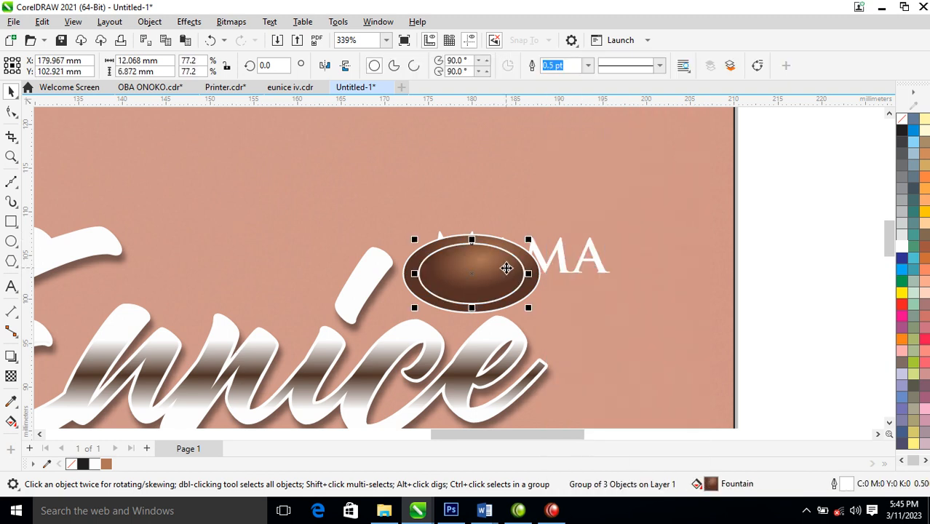
click(903, 244)
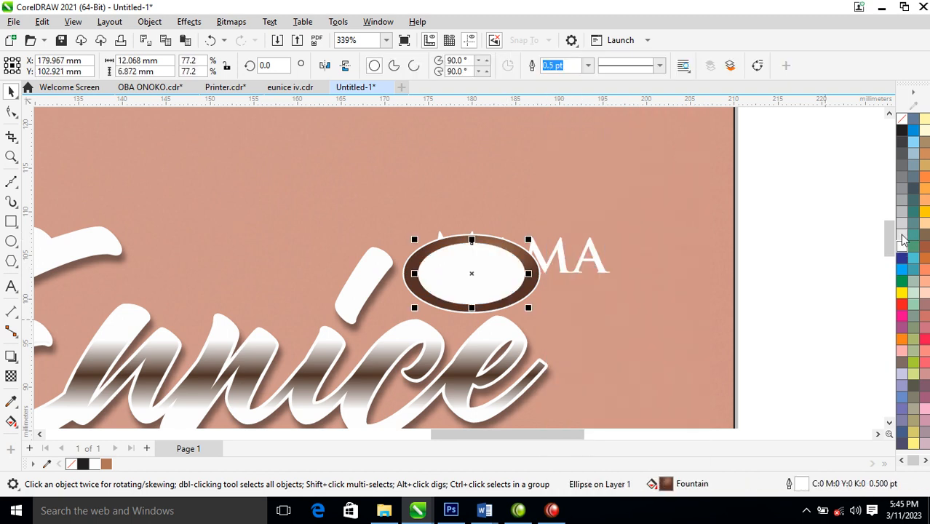
right_click(904, 126)
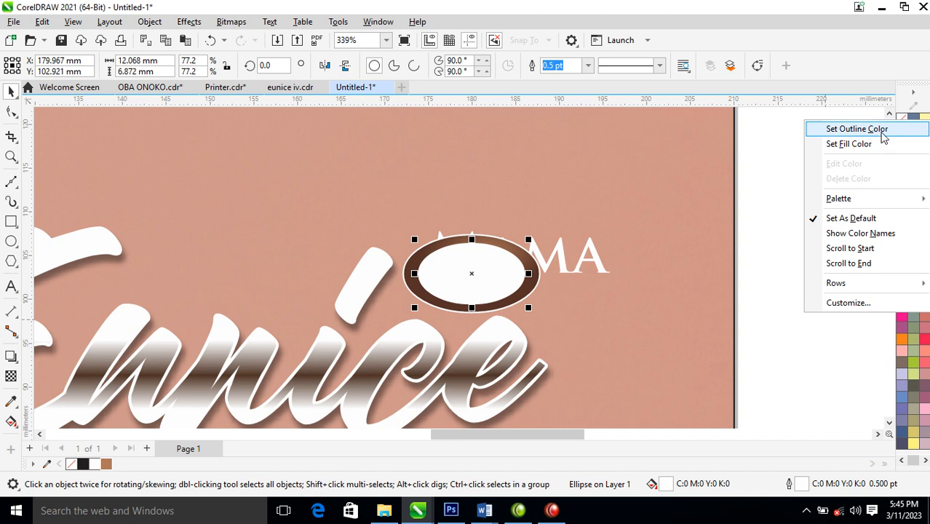
click(857, 128)
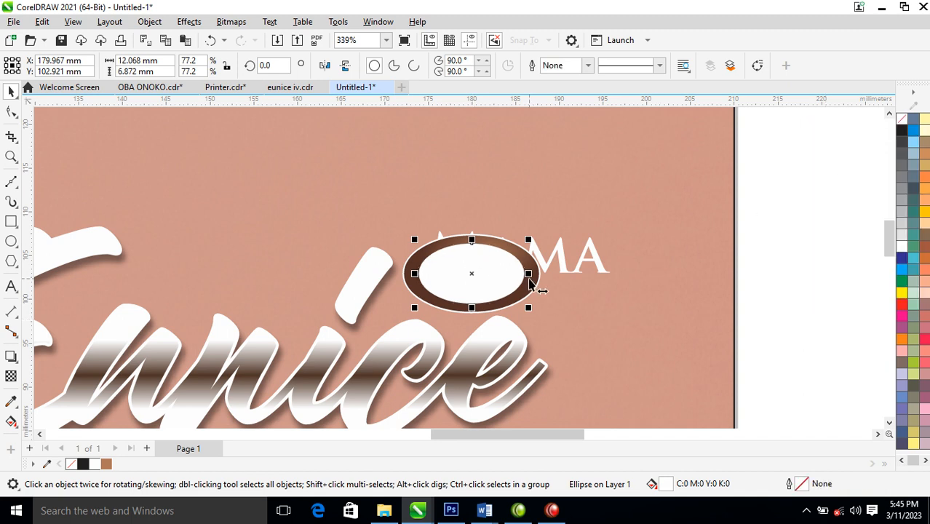
Fade the white inner oval with a fountain transparency to form the gloss highlight
click(10, 375)
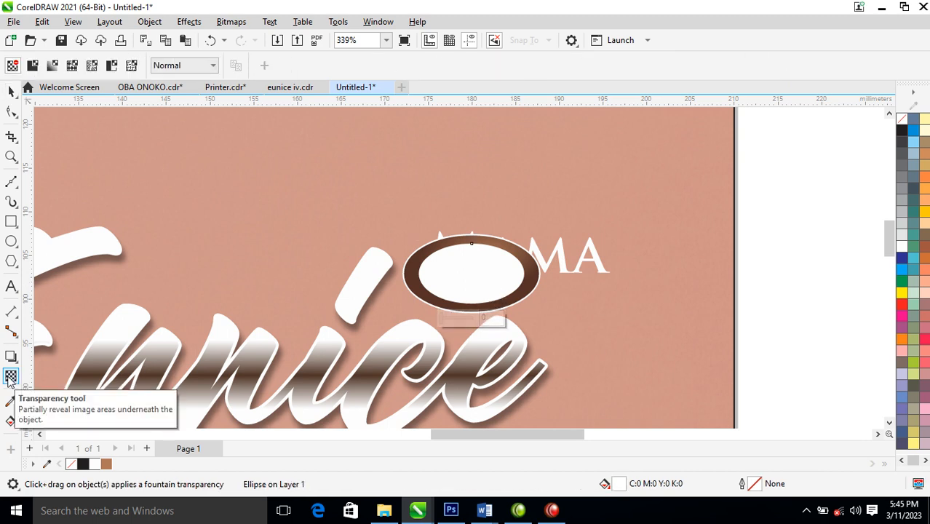
drag(477, 235, 477, 272)
drag(477, 233, 477, 191)
key(space)
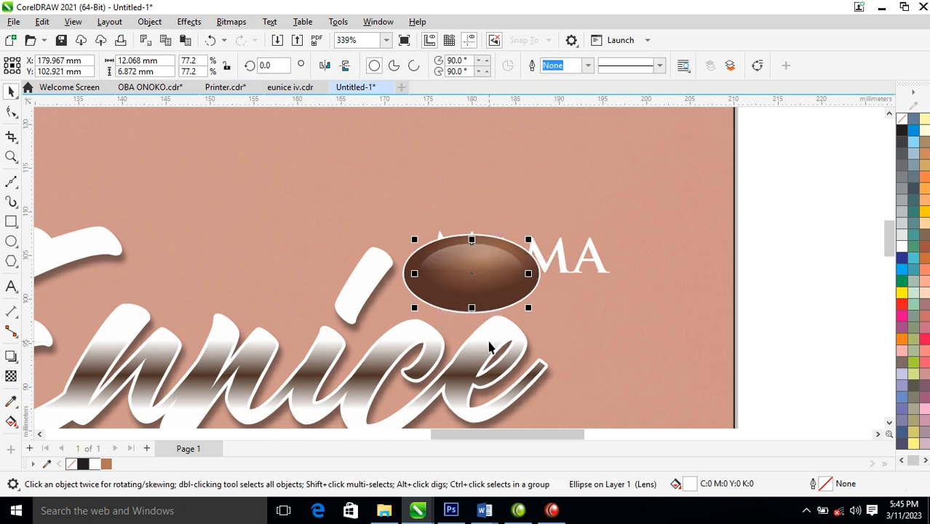
key(alt+b)
key(Return)
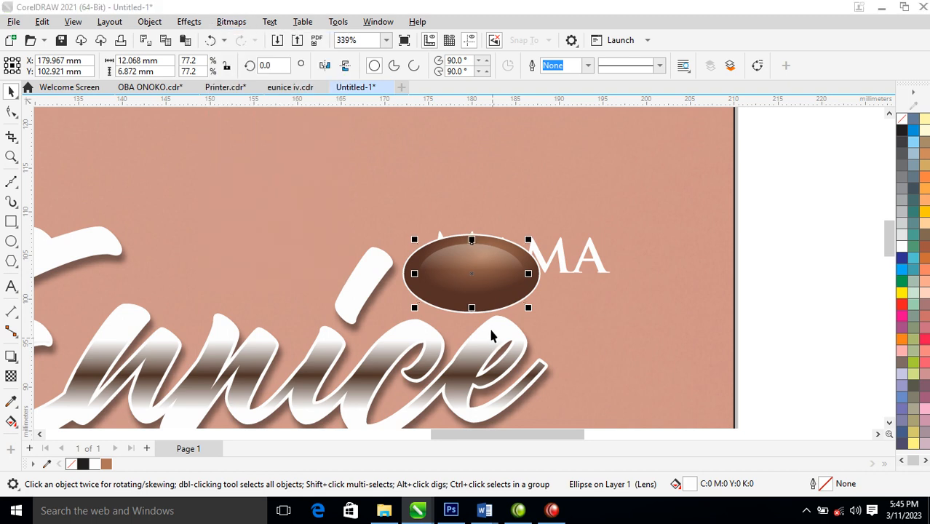
key(Return)
click(582, 263)
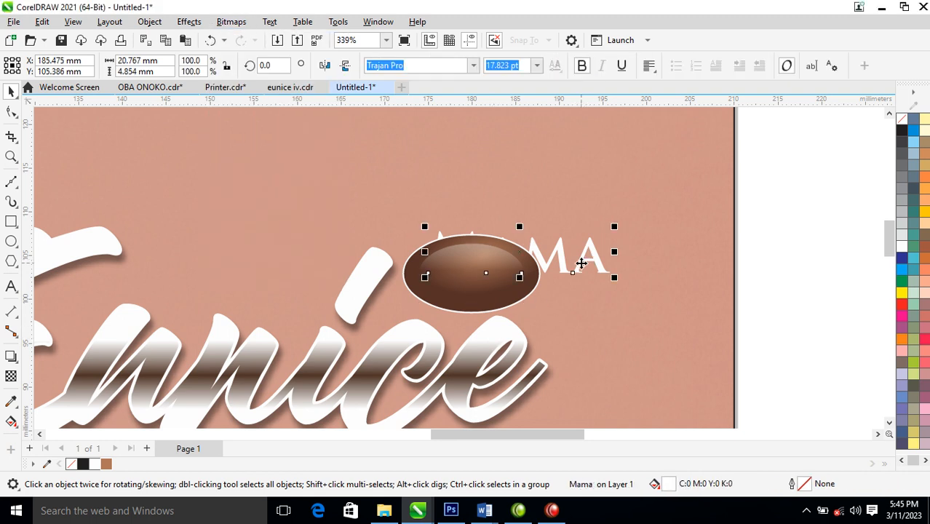
Bring MAMA in front of the glossy oval and shrink it to fit inside
key(shift+Page_Up)
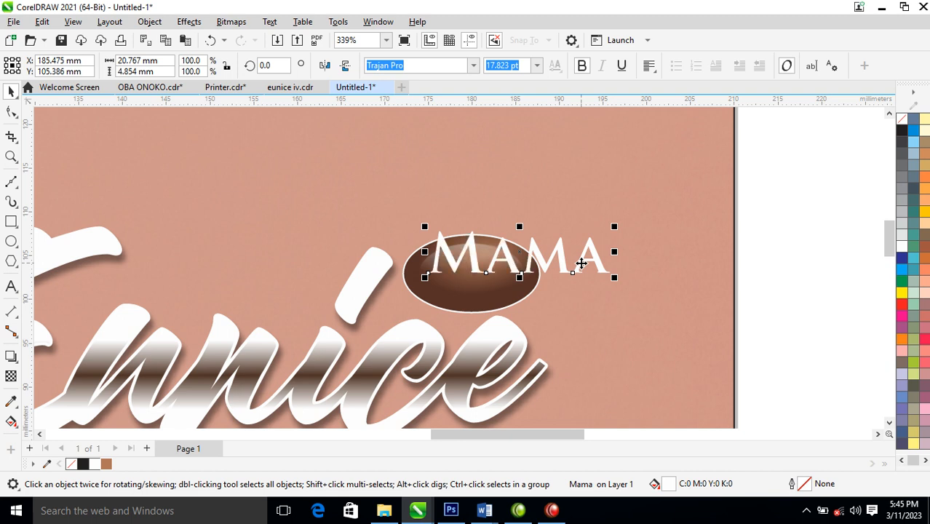
drag(614, 227, 496, 272)
scroll(578, 251, down, 7)
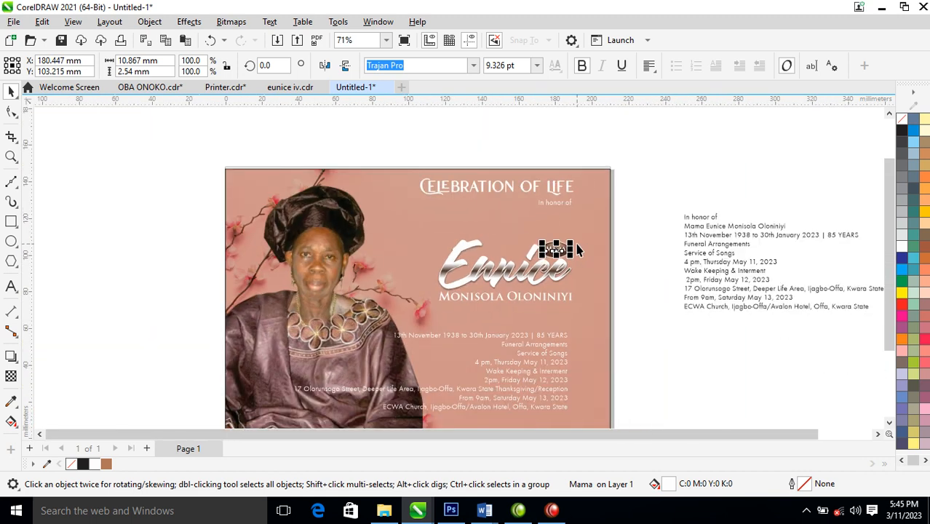
scroll(578, 250, down, 2)
key(z)
drag(191, 164, 666, 412)
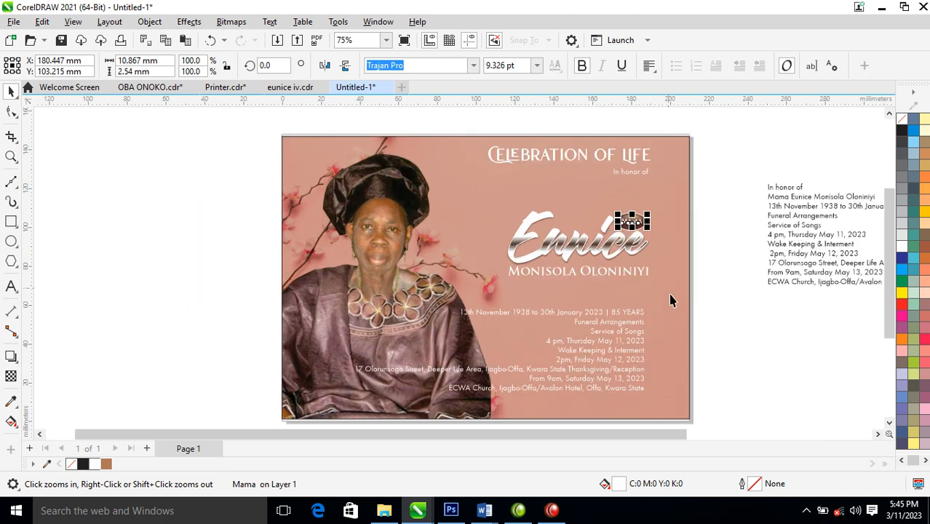
drag(729, 189, 453, 302)
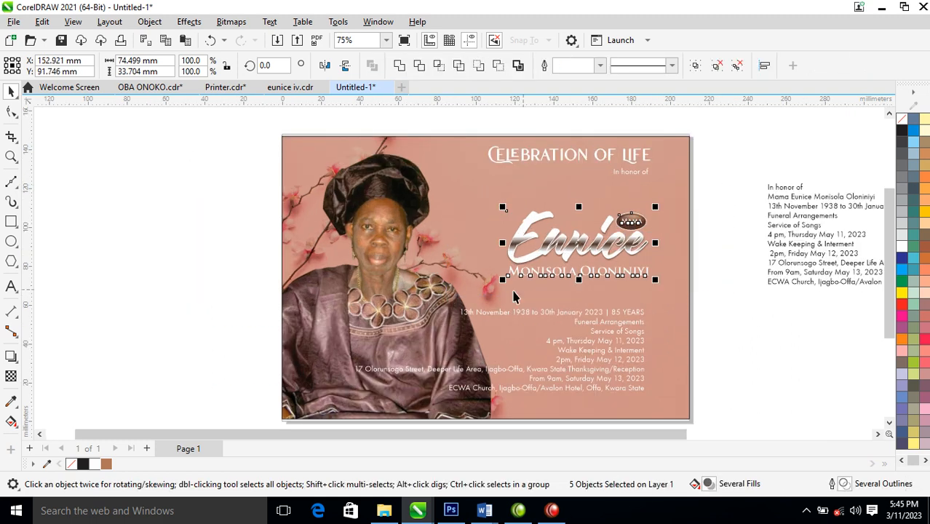
drag(631, 252, 636, 231)
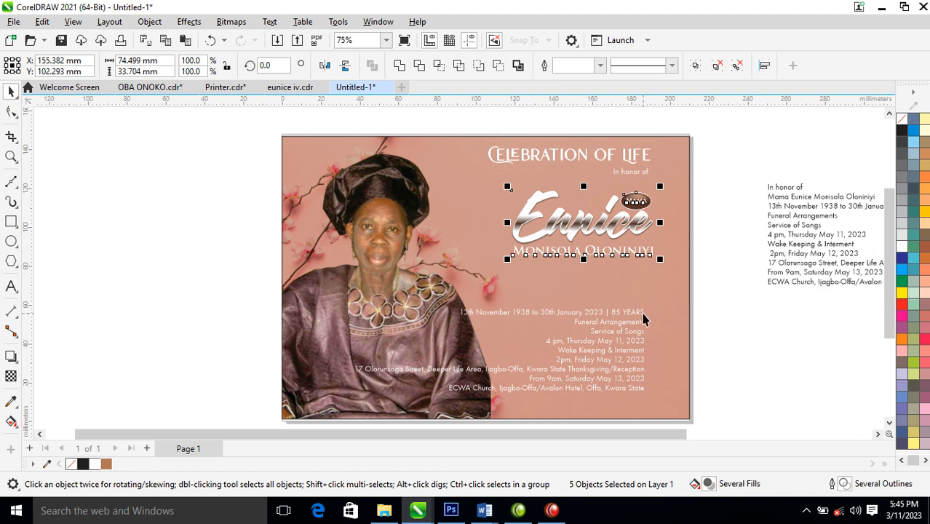
drag(643, 319, 654, 280)
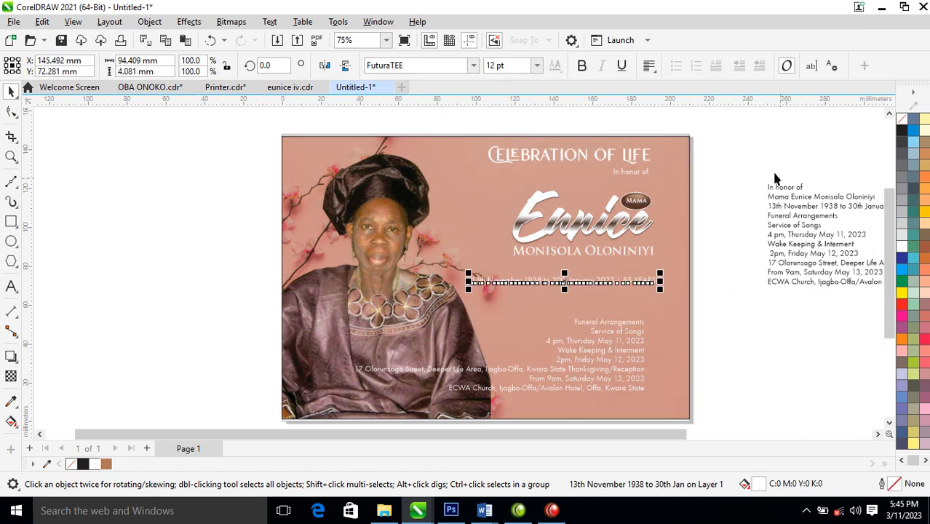
Draw a wide, thin rectangle across the card and move the date line above it
click(11, 222)
drag(447, 272, 666, 293)
key(space)
drag(595, 278, 608, 306)
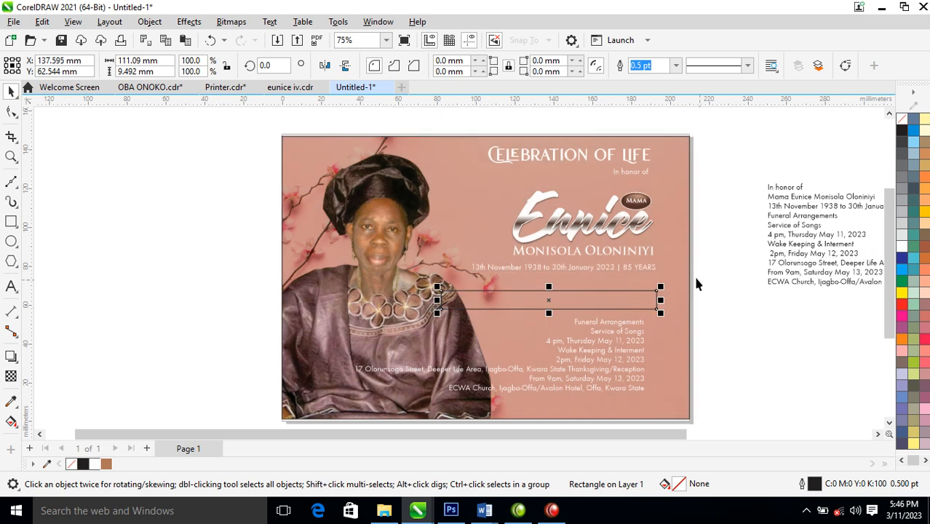
Right-align the name, date and detail texts with the new rectangle
drag(729, 240, 451, 302)
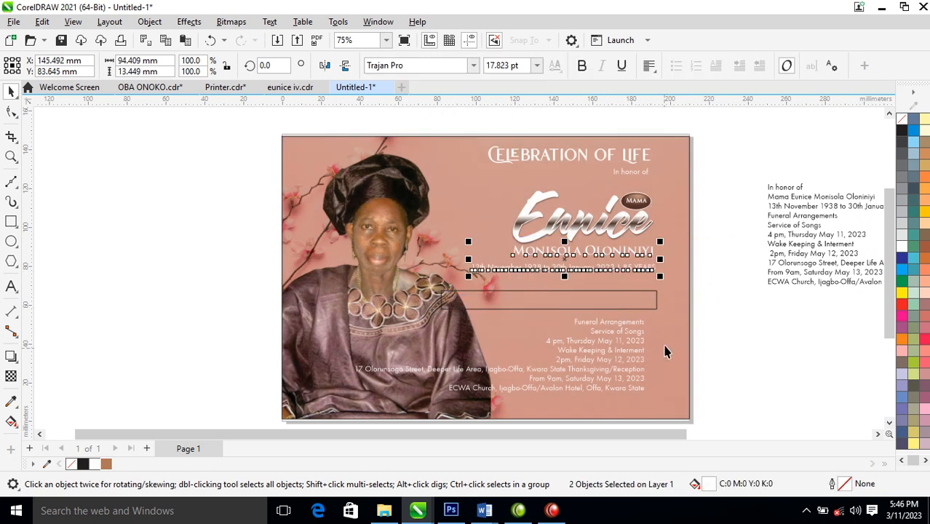
shift+click(637, 308)
drag(724, 317, 322, 420)
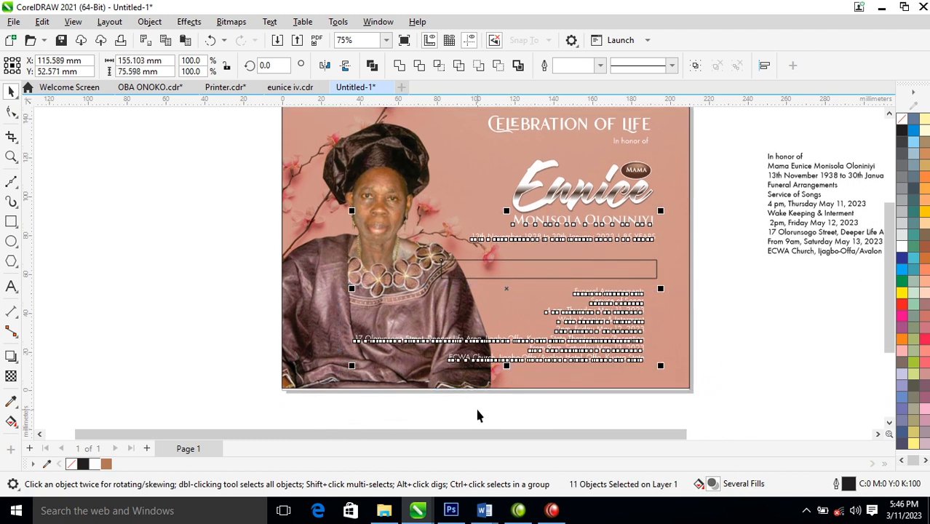
key(r)
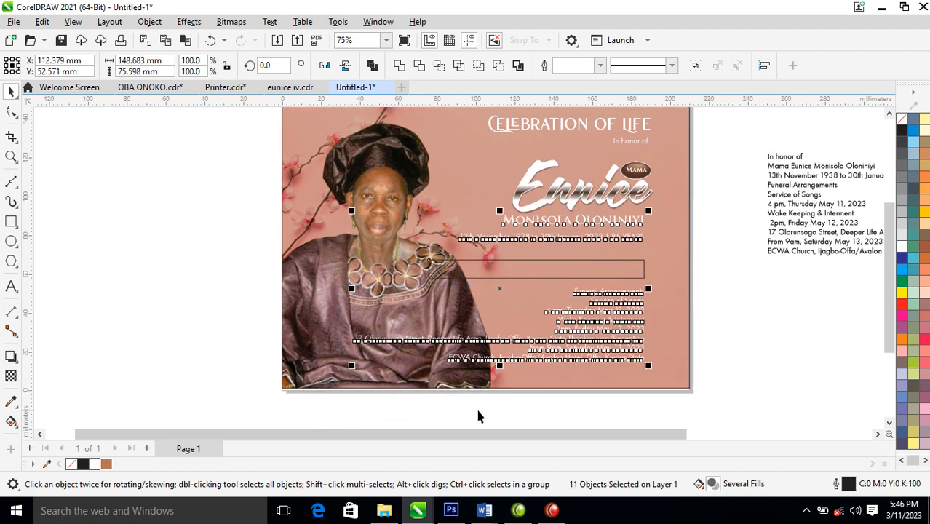
shift+click(646, 143)
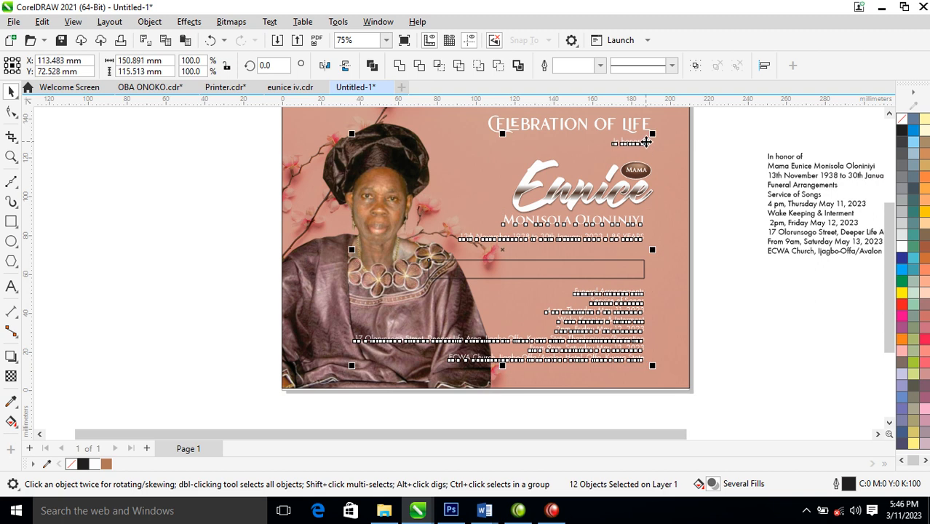
click(761, 325)
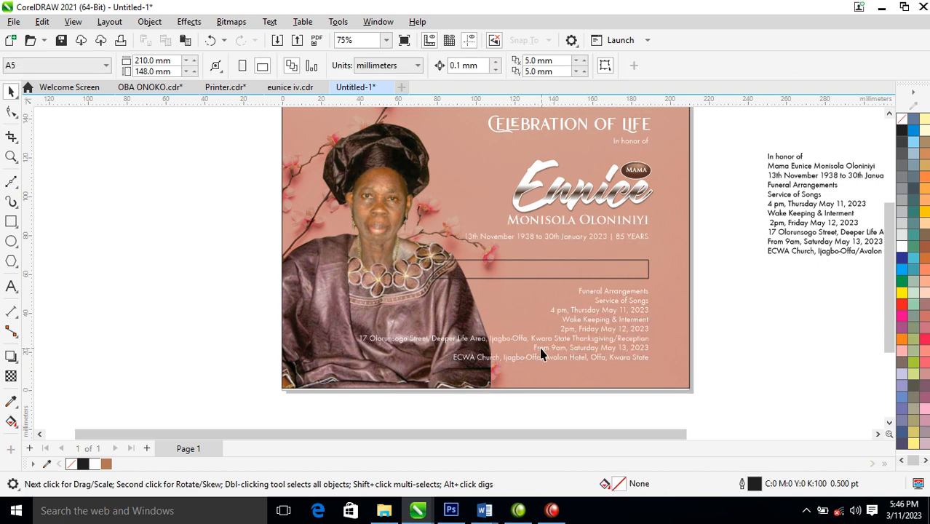
Zoom in on the card's text area and select the empty rectangle
key(z)
drag(233, 167, 711, 390)
click(494, 238)
click(484, 263)
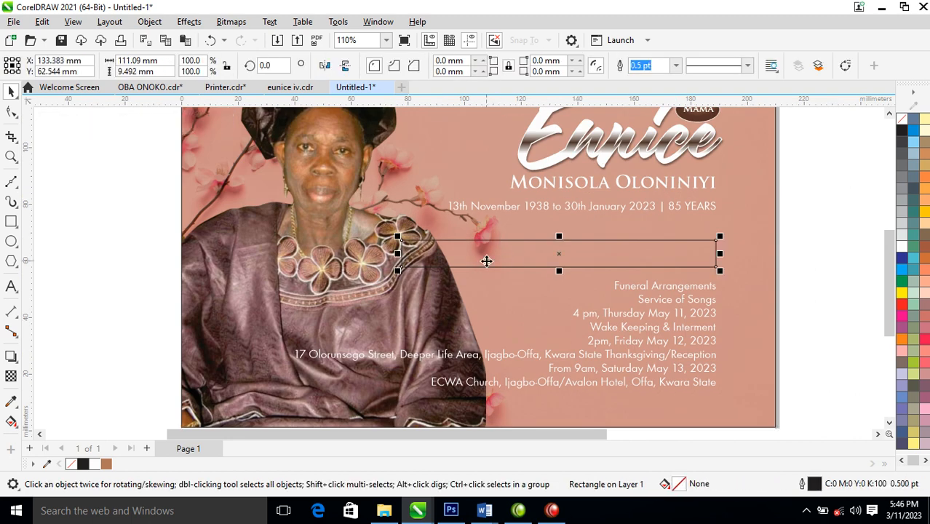
Fill the bar black, then apply the artwork's dark brown with the Attributes Eyedropper
click(82, 466)
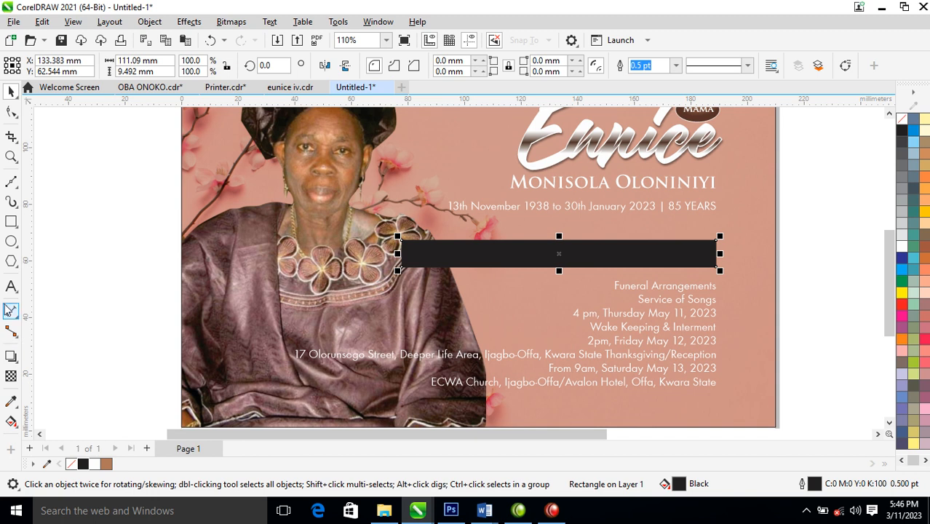
click(11, 401)
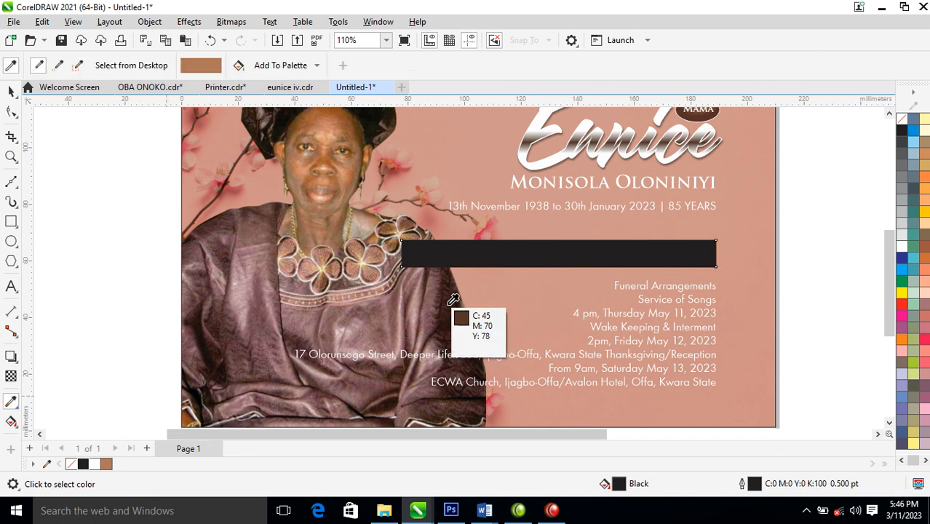
click(451, 301)
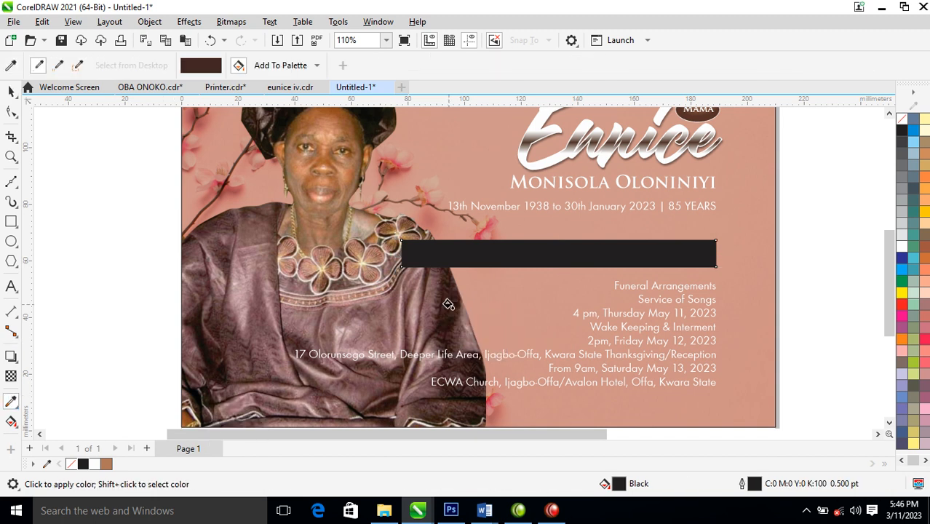
click(534, 253)
key(space)
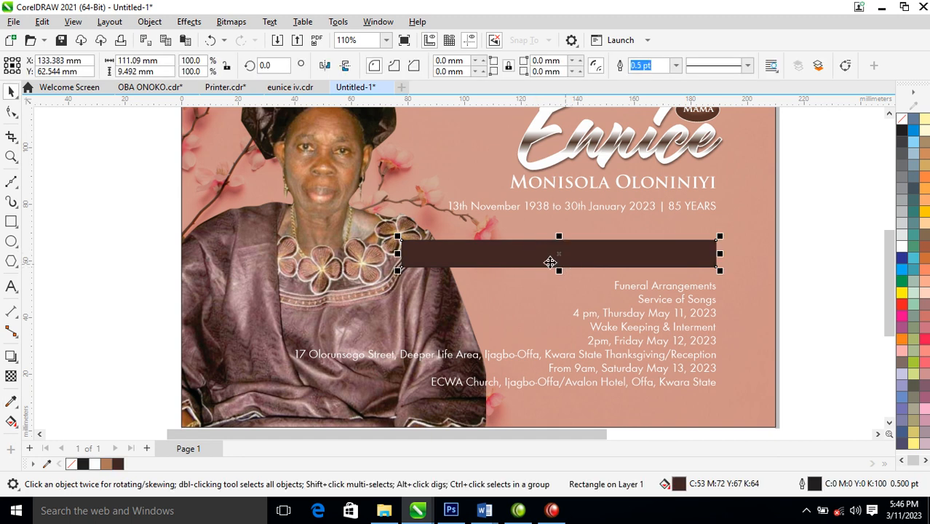
Give the brown bar a fountain transparency fading out toward the left
click(11, 377)
drag(510, 254, 448, 259)
key(space)
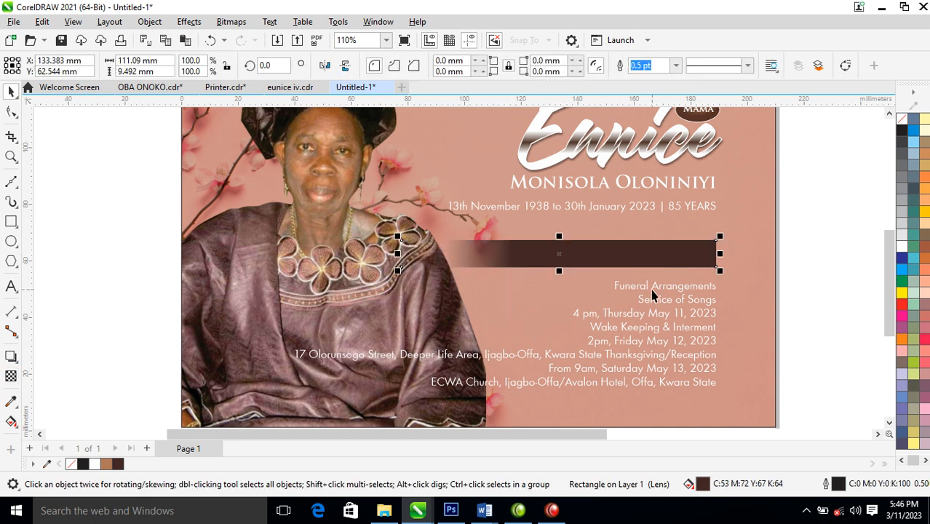
Move Funeral Arrangements into the bar's right end and set it in Trajan Pro
drag(660, 291, 650, 255)
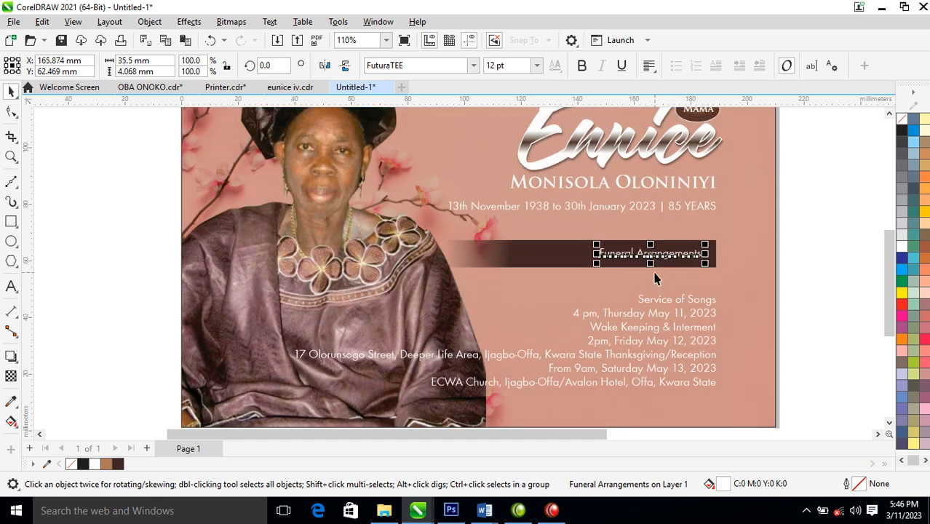
click(473, 65)
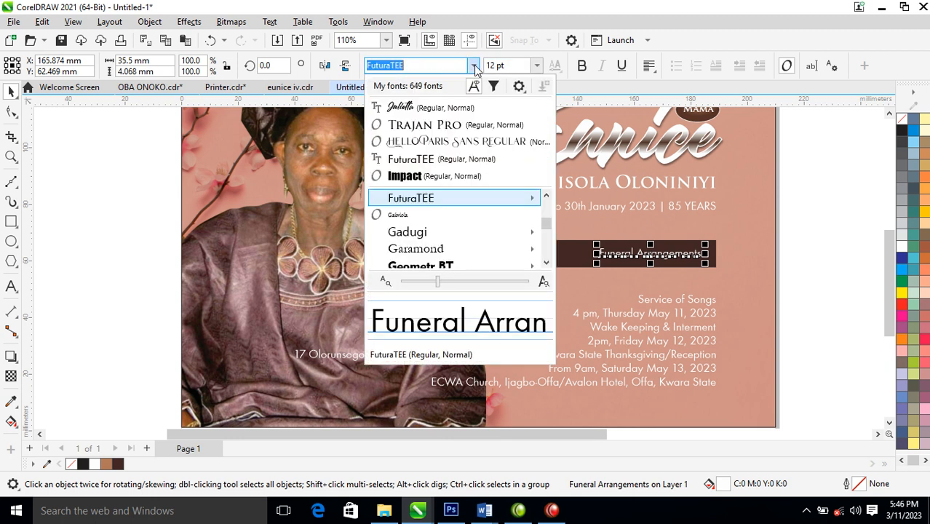
click(461, 125)
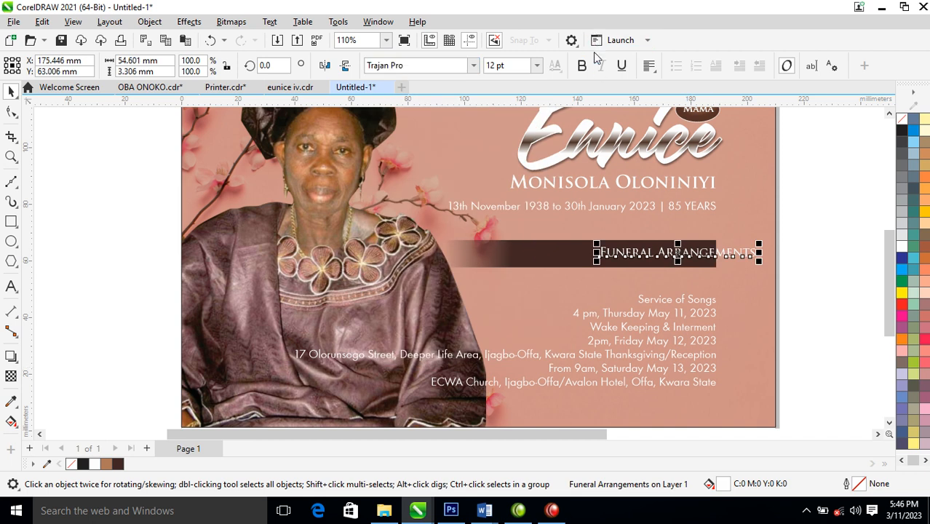
drag(712, 251, 668, 253)
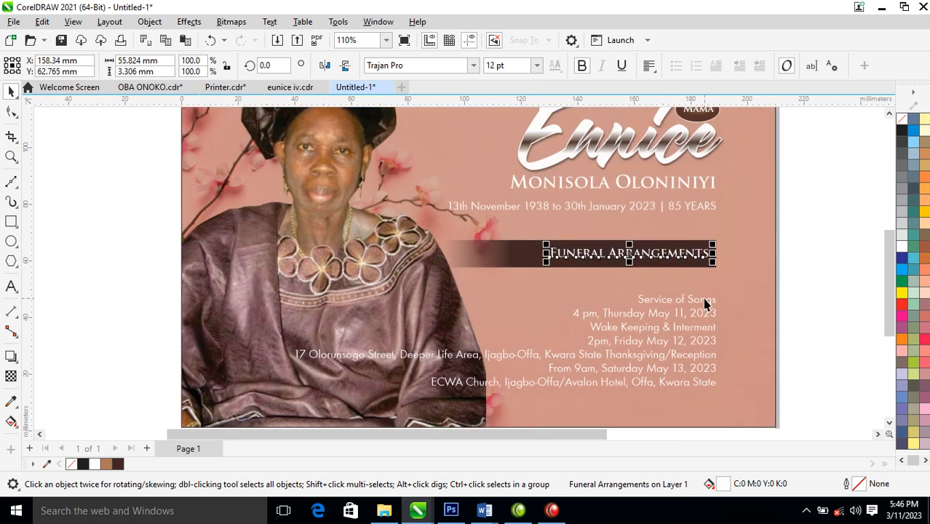
key(z)
drag(360, 152, 801, 409)
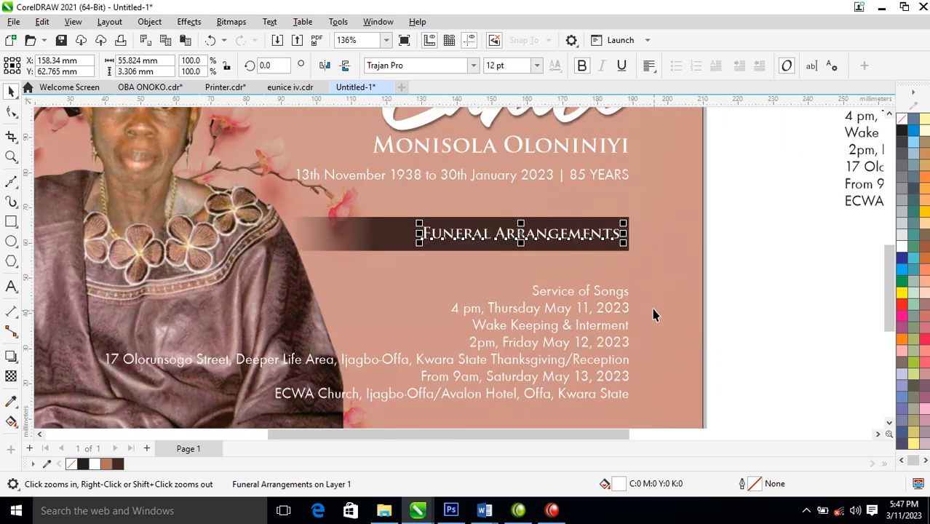
Make the Service of Songs and Wake Keeping & Interment subheads bold
key(space)
click(615, 295)
click(582, 65)
click(613, 329)
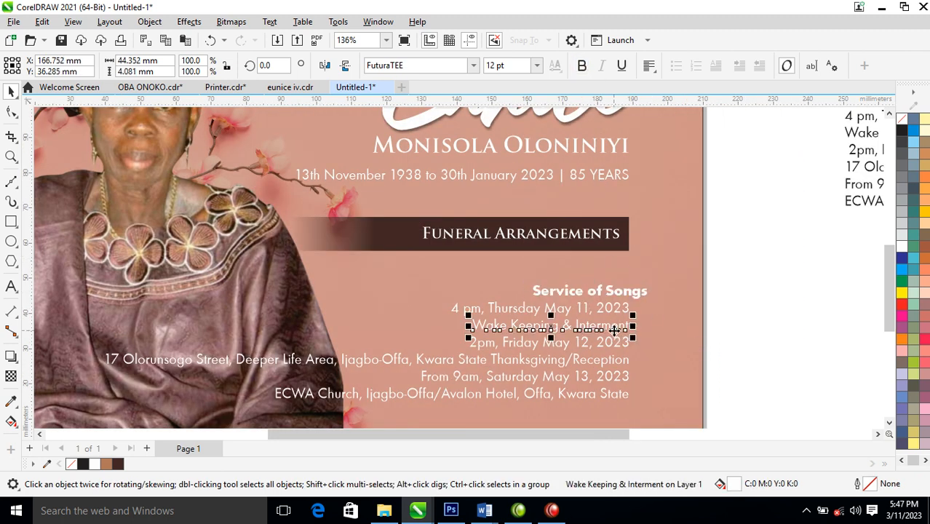
click(581, 65)
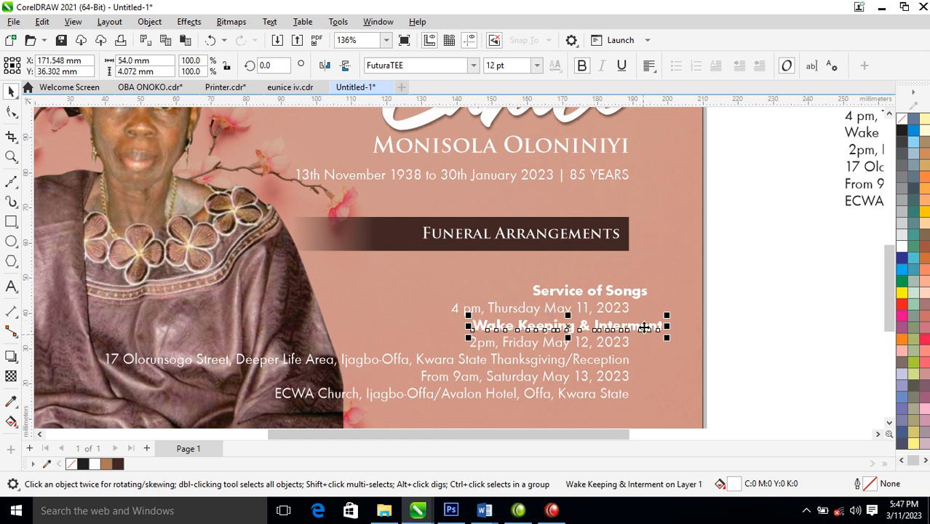
Move the service block, wake keeping block and address line up under the heading
drag(777, 265, 411, 327)
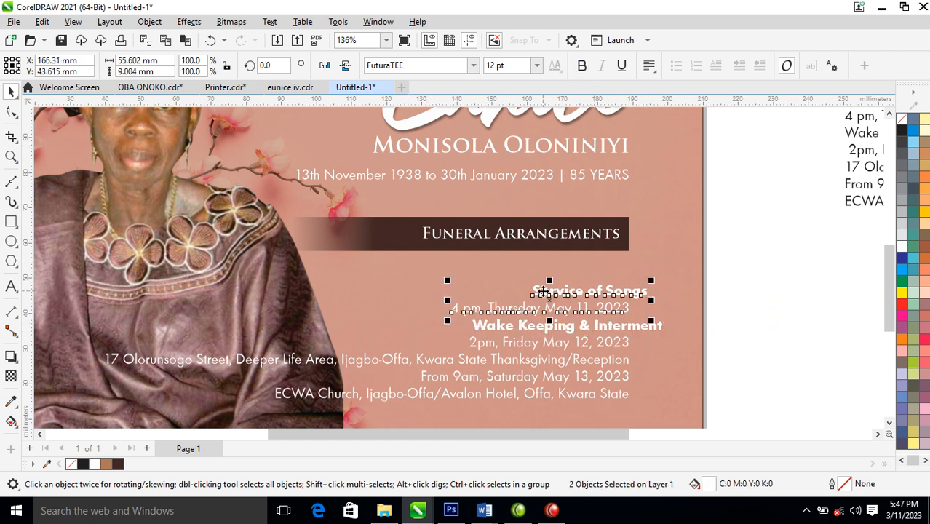
mouse_move(599, 292)
mouse_down()
mouse_move(598, 272)
mouse_move(597, 287)
mouse_up()
drag(766, 300, 355, 364)
drag(572, 326, 577, 312)
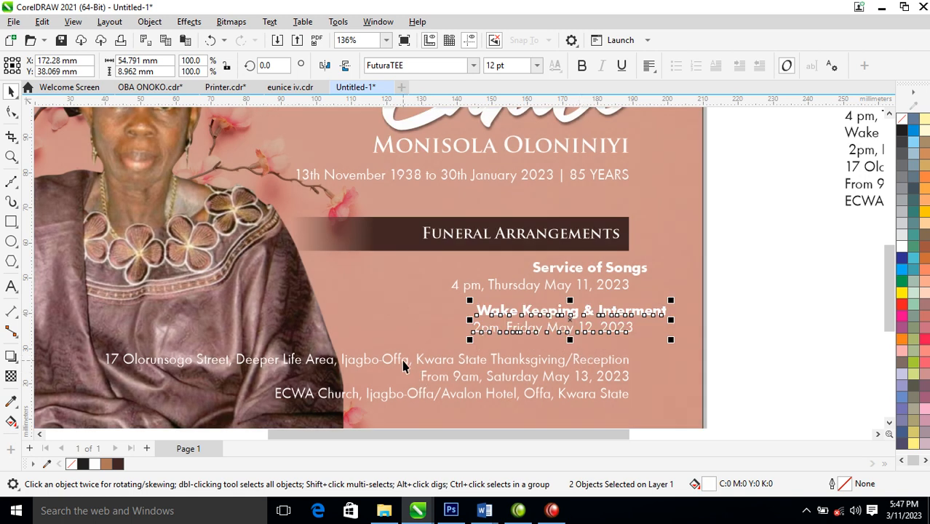
drag(524, 364, 608, 343)
Break the address onto a second line before Kwara, right-align it, and place it under the details
double_click(505, 346)
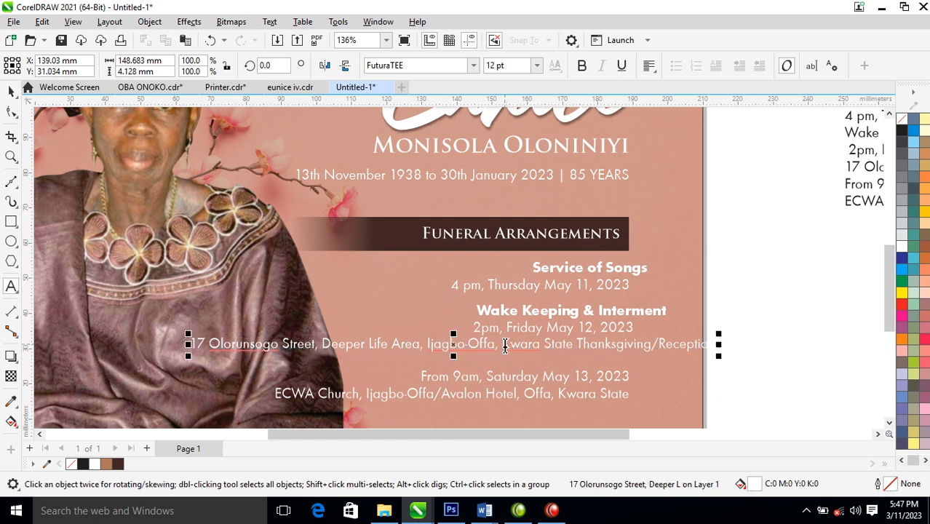
key(Return)
key(Escape)
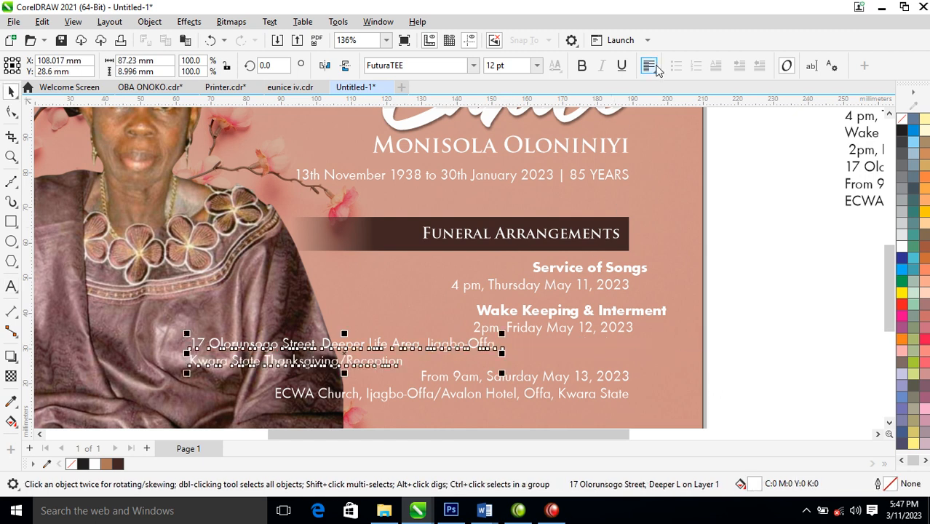
click(649, 66)
click(671, 129)
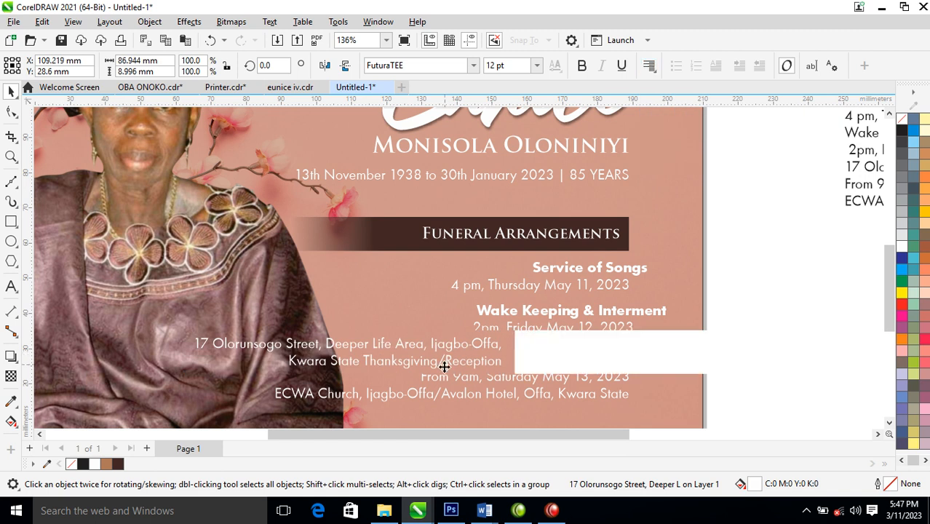
drag(487, 342, 637, 345)
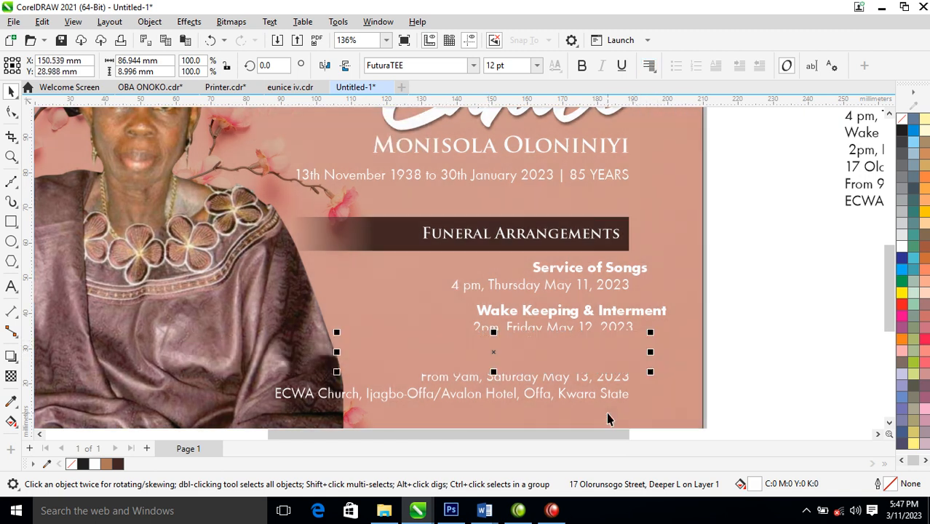
Move the ECWA Church and From 9am lines down, then select all details with the 13th November date
click(615, 396)
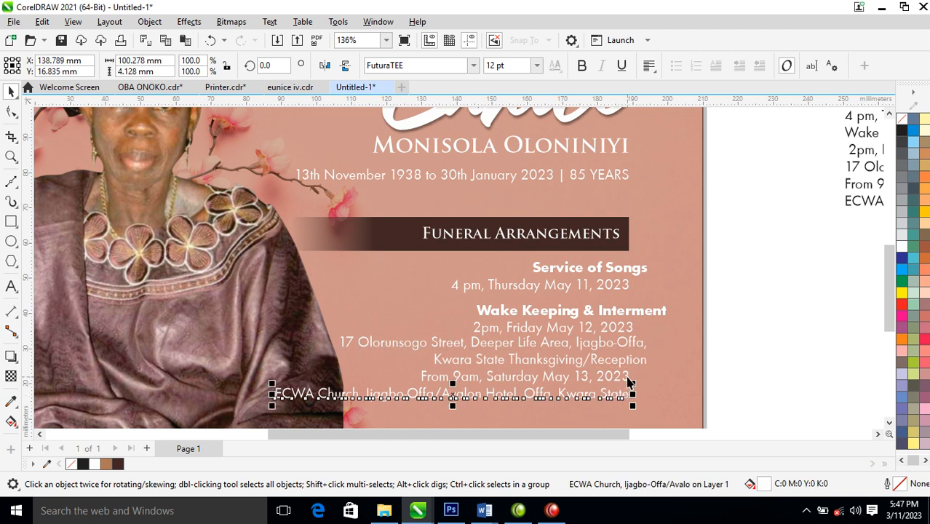
shift+click(629, 377)
drag(628, 378, 633, 412)
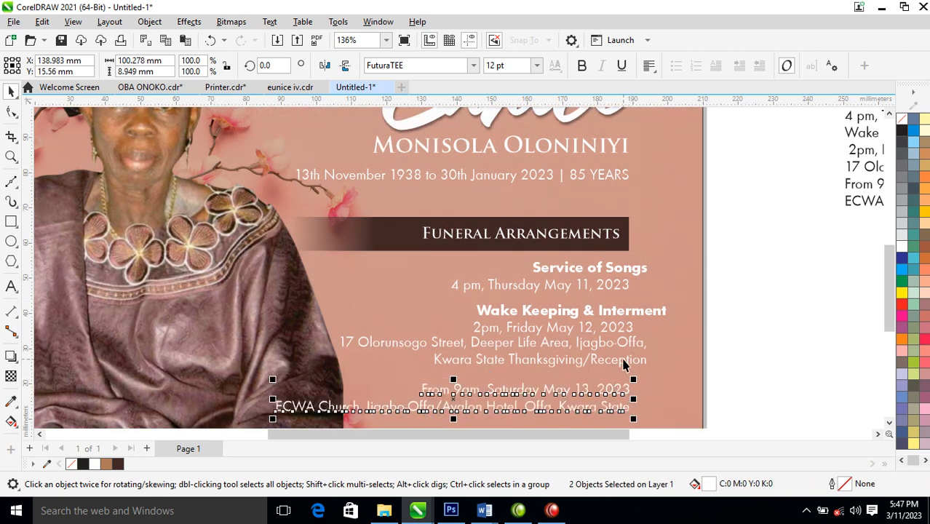
mouse_move(762, 248)
mouse_down()
mouse_move(263, 425)
mouse_move(187, 436)
mouse_up()
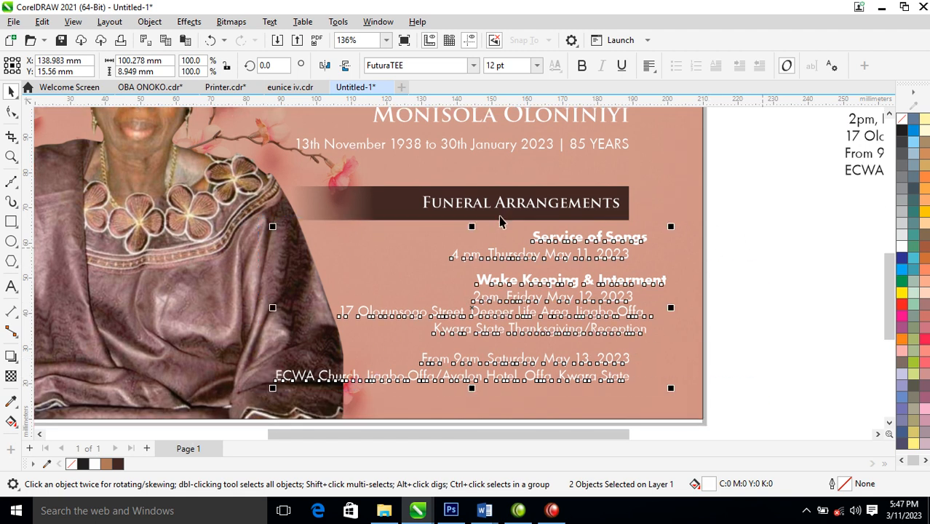
shift+click(628, 149)
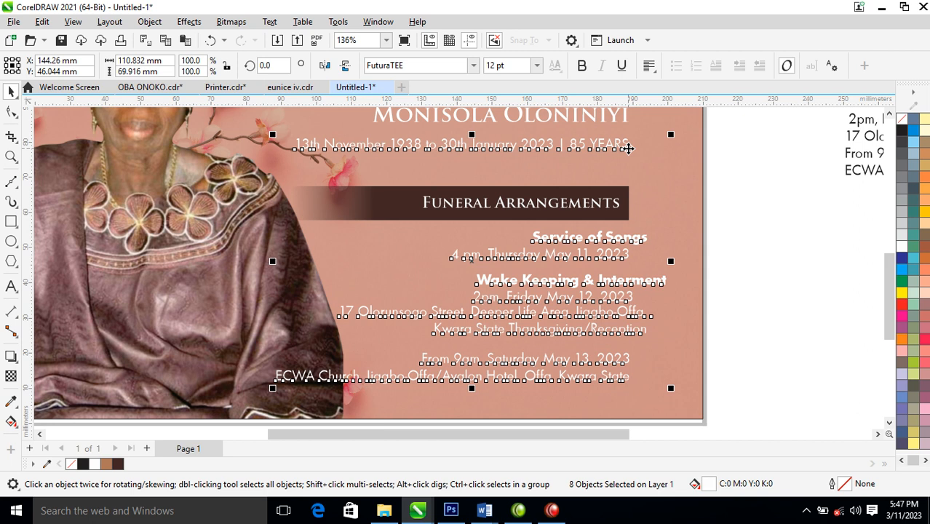
Right-align all selected detail lines to one edge and zoom to the whole card
key(r)
click(757, 261)
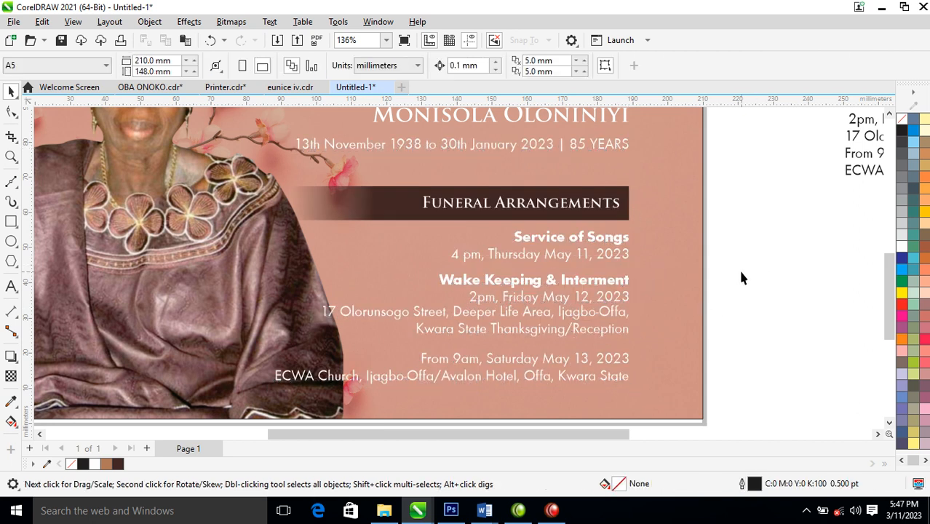
scroll(542, 273, down, 6)
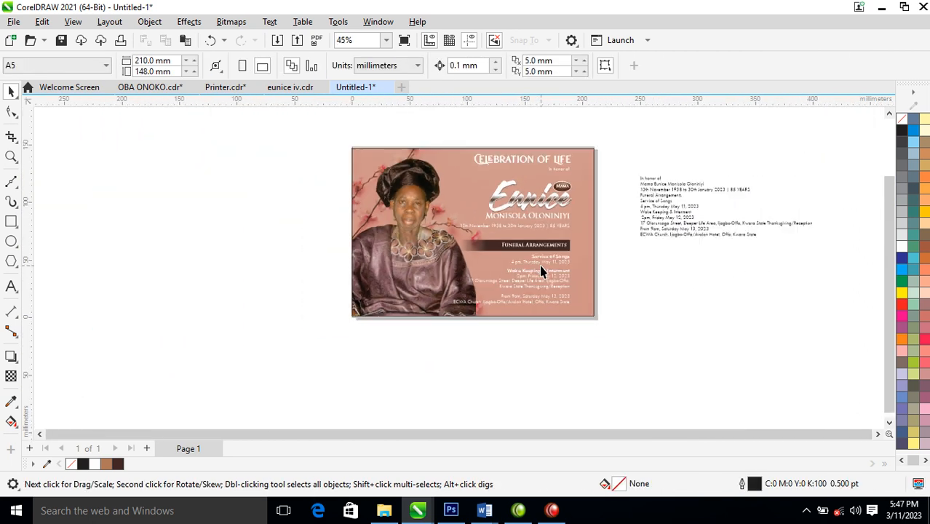
key(z)
drag(349, 154, 613, 324)
Resize the portrait photo and move it left on the pink background
key(space)
click(386, 333)
drag(482, 137, 466, 159)
drag(382, 302, 346, 313)
drag(437, 175, 444, 156)
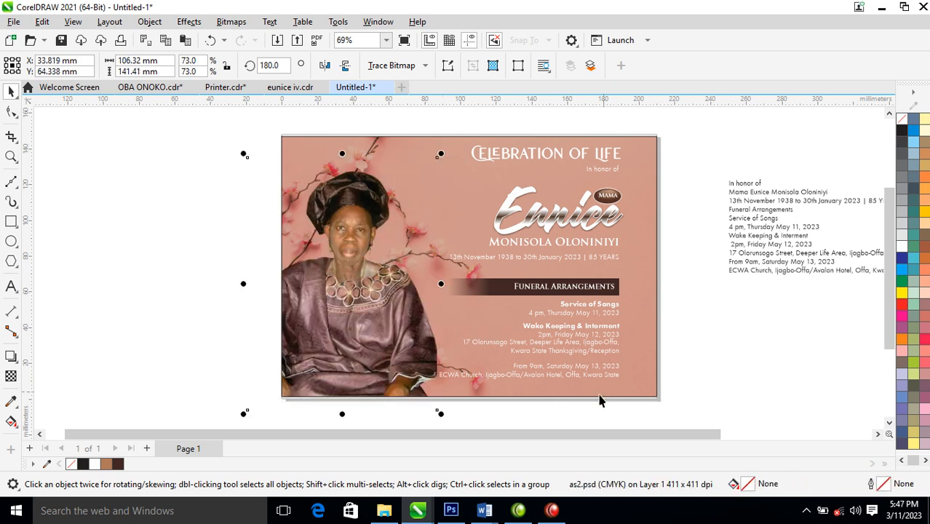
Nudge the In honor of text, then shift all card contents slightly right
key(z)
drag(198, 115, 702, 415)
drag(621, 165, 620, 168)
click(675, 233)
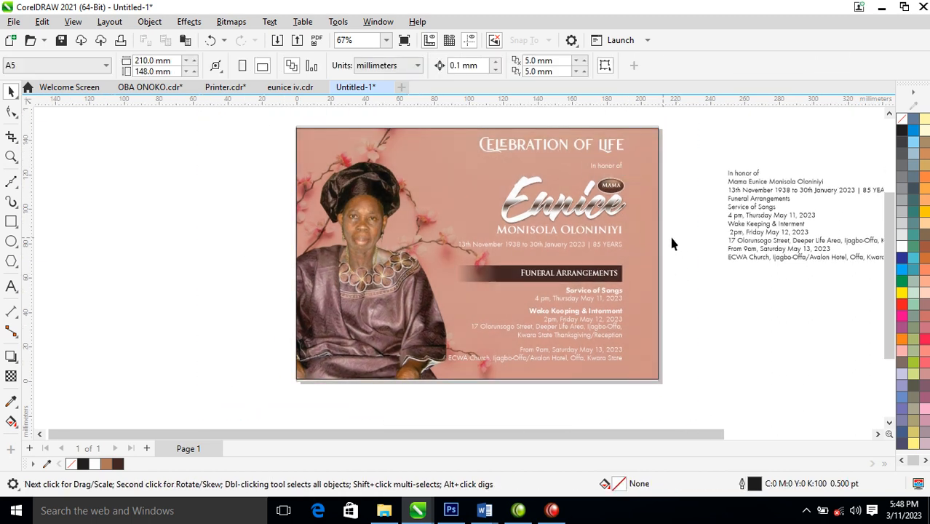
drag(697, 122, 398, 393)
drag(611, 210, 620, 209)
key(z)
drag(285, 127, 684, 385)
click(740, 374)
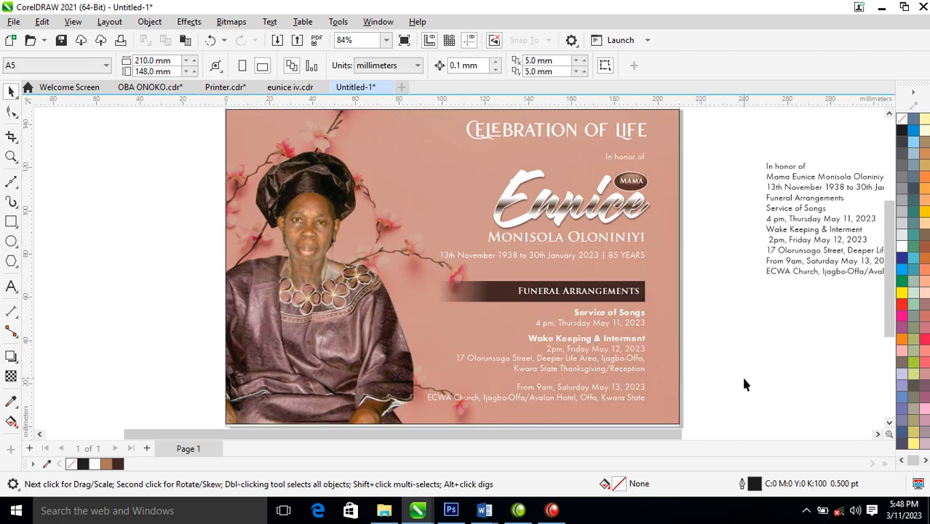